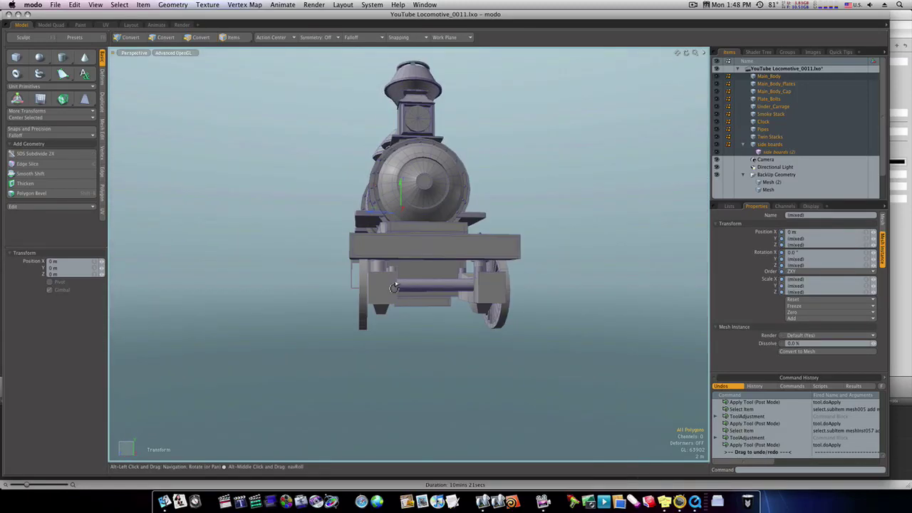
- Examine the locomotive's front wheels, axle assembly, undercarriage, rear side panels and overall profile from several angles
{"action": "scroll", "coordinate": [394, 287], "scroll_direction": "up", "scroll_amount": 6}
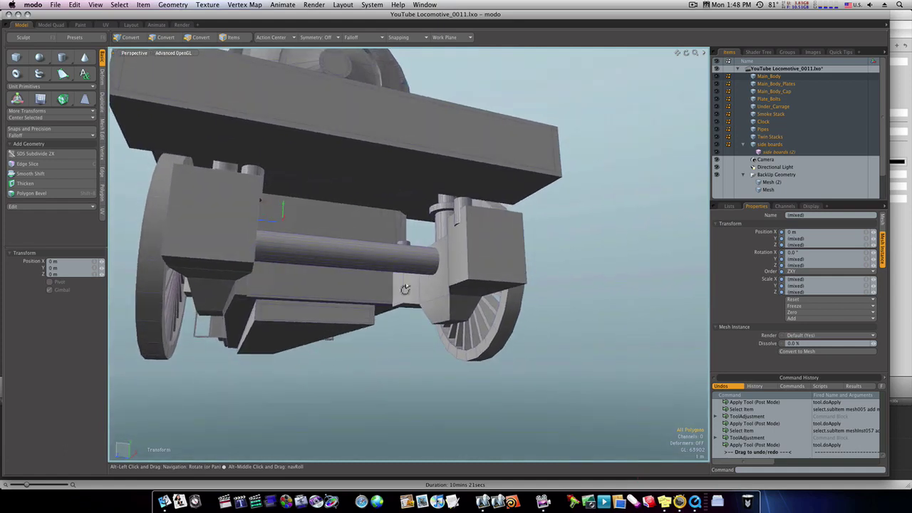
{"action": "left_click_drag", "start_coordinate": [293, 247], "coordinate": [310, 279], "text": "alt"}
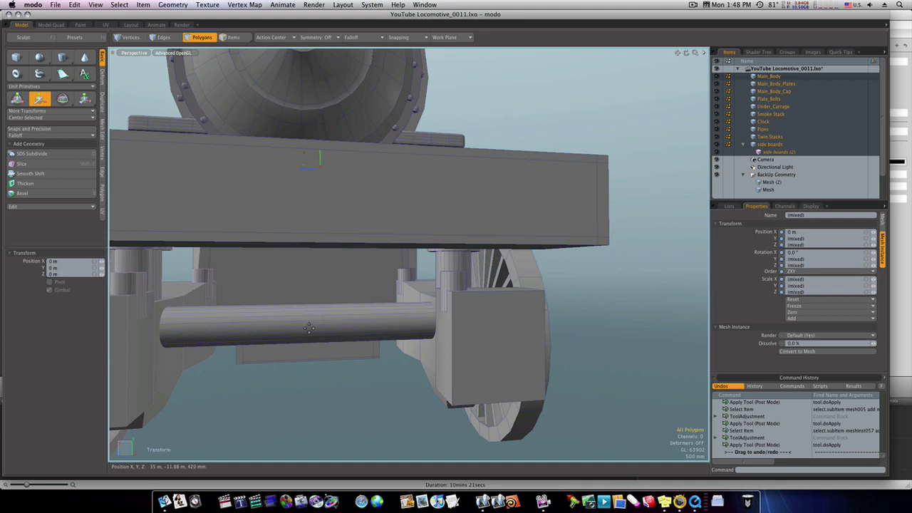
{"action": "left_click_drag", "start_coordinate": [392, 324], "coordinate": [488, 248], "text": "alt"}
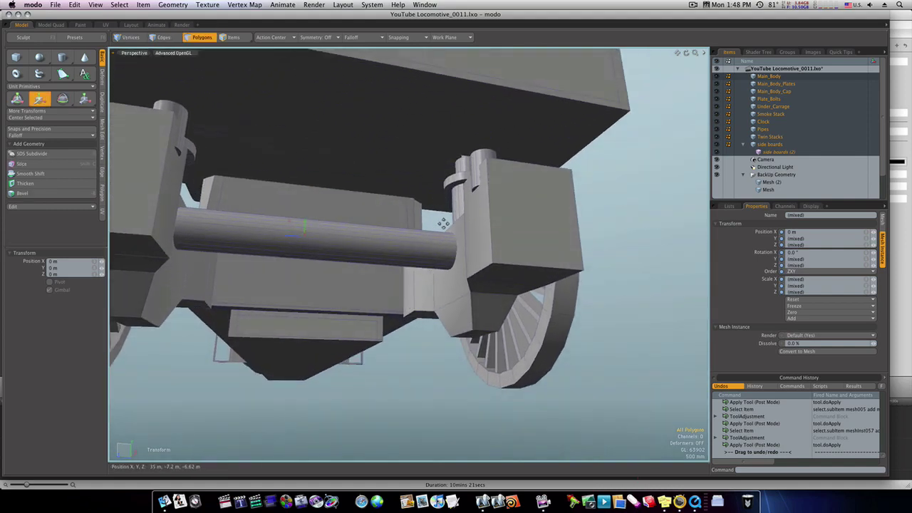
{"action": "left_click_drag", "start_coordinate": [443, 224], "coordinate": [299, 283], "text": "alt"}
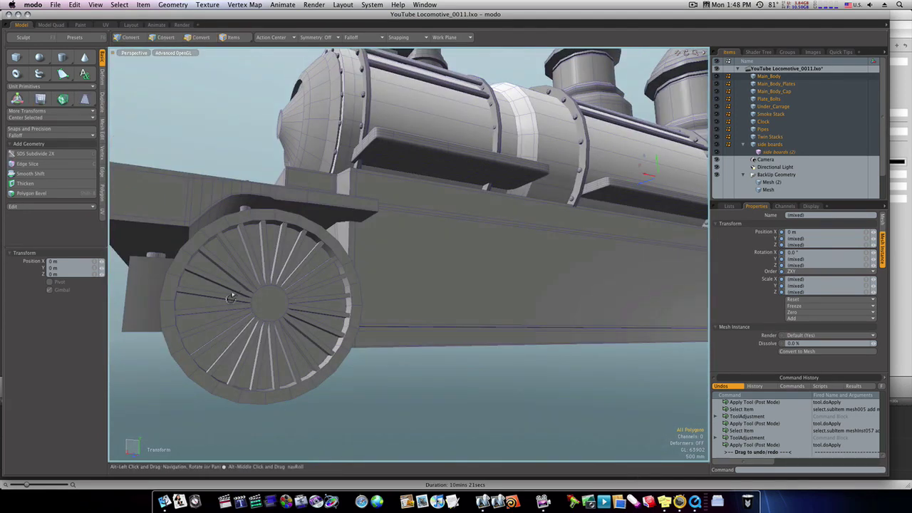
{"action": "left_click_drag", "start_coordinate": [230, 297], "coordinate": [413, 270], "text": "alt"}
{"action": "key", "text": "space"}
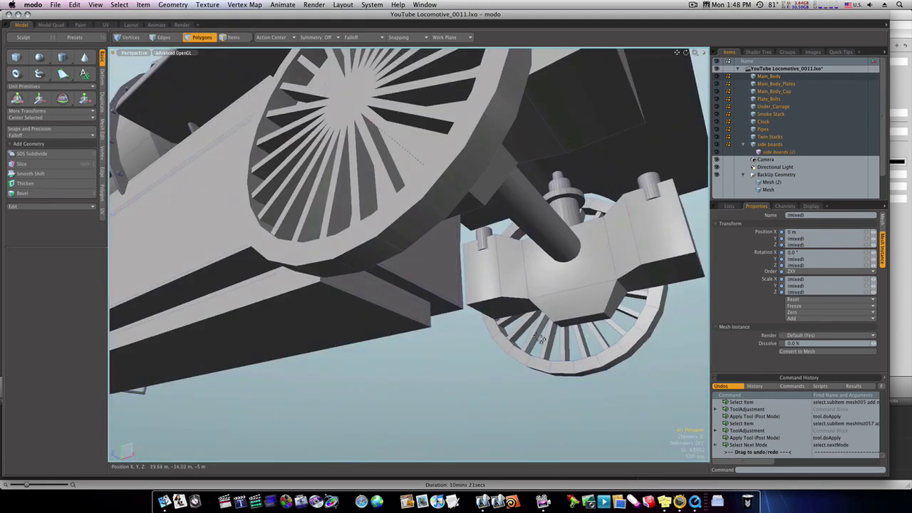
{"action": "key", "text": "space"}
{"action": "key", "text": "space"}
{"action": "double_click", "coordinate": [542, 360]}
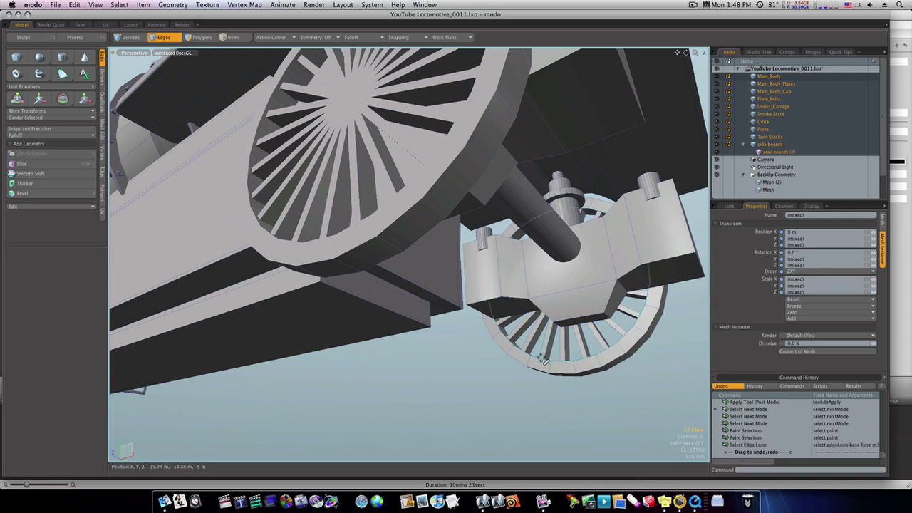
{"action": "key", "text": "space"}
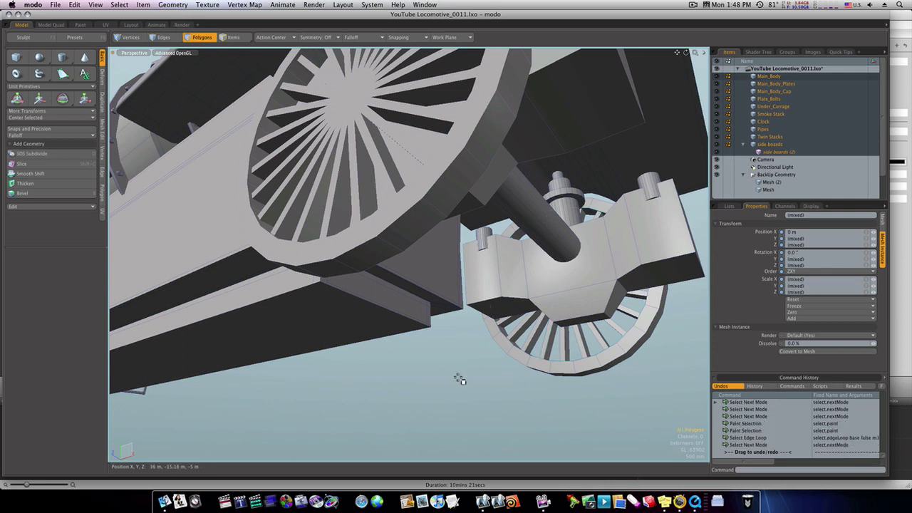
{"action": "left_click_drag", "start_coordinate": [458, 377], "coordinate": [325, 363], "text": "alt"}
{"action": "left_click_drag", "start_coordinate": [462, 305], "coordinate": [669, 342], "text": "alt+shift"}
{"action": "left_click_drag", "start_coordinate": [670, 342], "coordinate": [600, 234], "text": "alt+shift"}
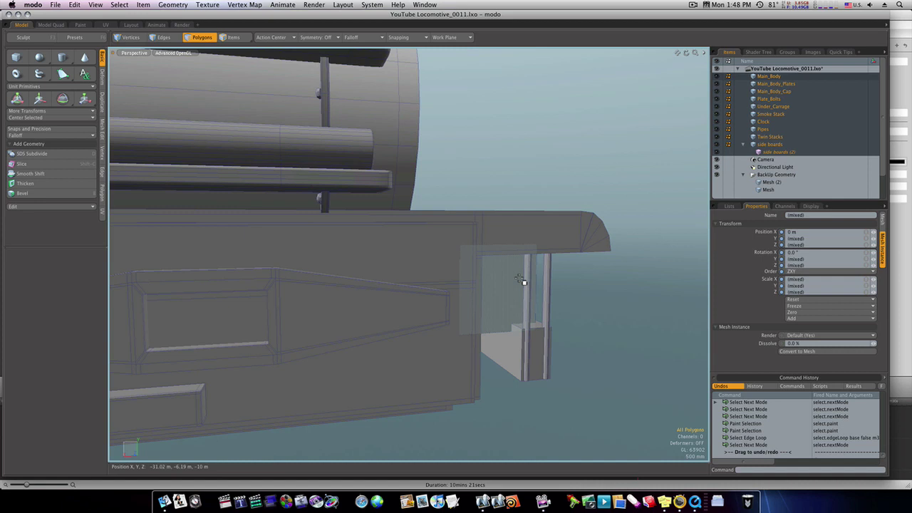
{"action": "left_click_drag", "start_coordinate": [512, 280], "coordinate": [556, 285], "text": "ctrl+alt"}
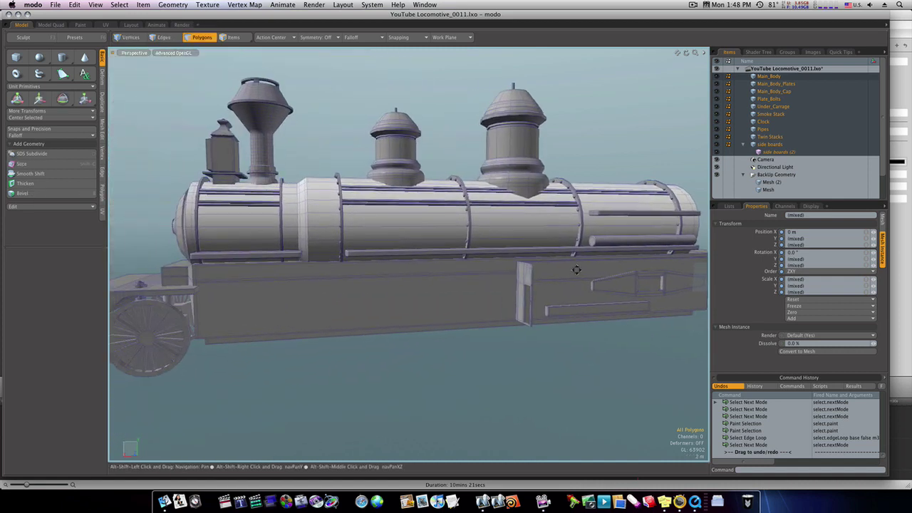
{"action": "left_click_drag", "start_coordinate": [262, 316], "coordinate": [331, 287], "text": "alt"}
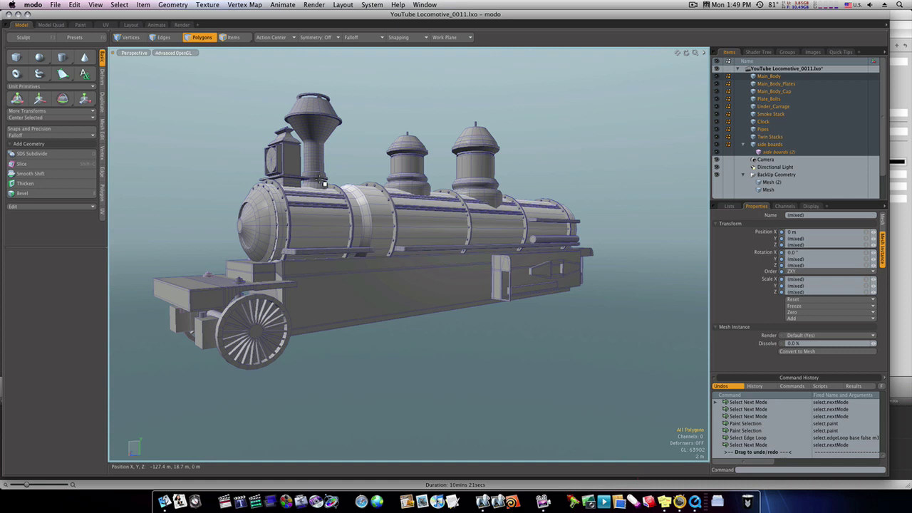
- Activate the Cylinder tool and make the mesh items from Main_Body through Twin Stacks the selected layers
{"action": "left_click", "coordinate": [62, 57]}
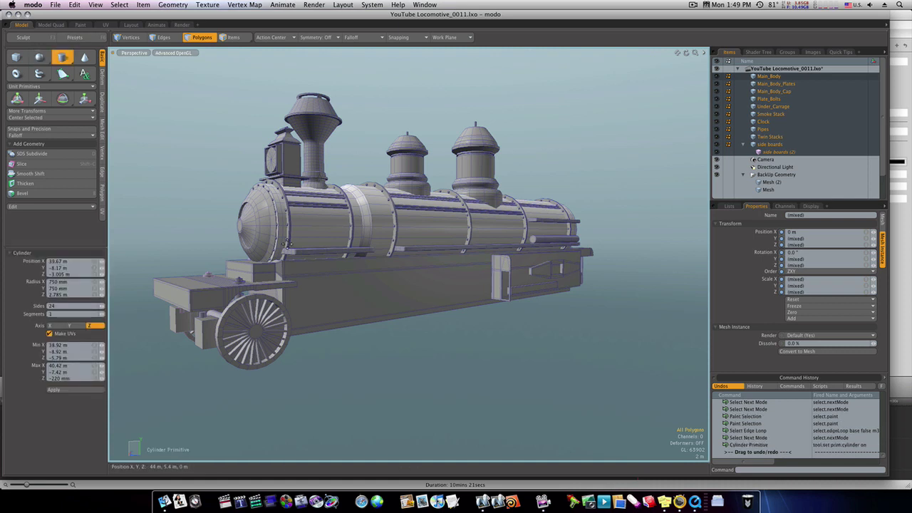
{"action": "key", "text": "alt"}
{"action": "left_click_drag", "start_coordinate": [350, 294], "coordinate": [360, 287], "text": "alt"}
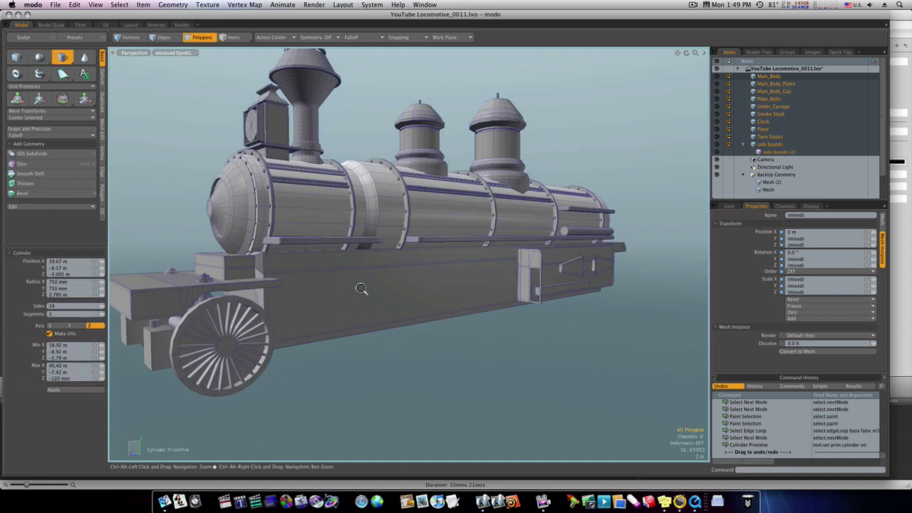
{"action": "left_click", "coordinate": [760, 76]}
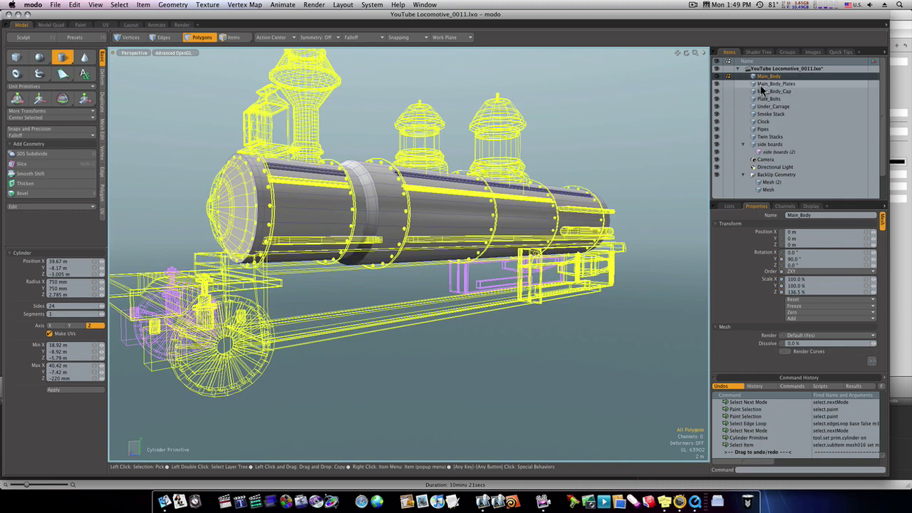
{"action": "left_click", "coordinate": [767, 136], "text": "shift"}
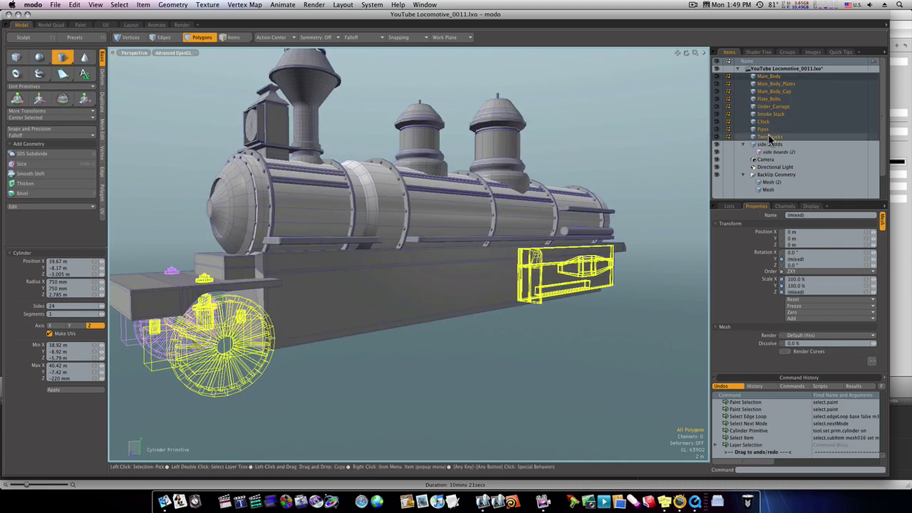
- Draw an X-axis cylinder alongside the undercarriage behind the front wheel, with Y and Z radii of 3.8 m and an X radius of about 8.9 m
{"action": "left_click_drag", "start_coordinate": [403, 297], "coordinate": [396, 266], "text": "alt"}
{"action": "left_click", "coordinate": [62, 59]}
{"action": "left_click", "coordinate": [62, 59]}
{"action": "mouse_move", "coordinate": [468, 294]}
{"action": "left_mouse_down", "text": "ctrl+alt"}
{"action": "mouse_move", "coordinate": [482, 285]}
{"action": "mouse_move", "coordinate": [456, 286]}
{"action": "mouse_move", "coordinate": [488, 282]}
{"action": "mouse_move", "coordinate": [479, 286]}
{"action": "mouse_move", "coordinate": [493, 287]}
{"action": "mouse_move", "coordinate": [526, 333]}
{"action": "mouse_move", "coordinate": [535, 325]}
{"action": "left_mouse_up", "text": "ctrl+alt"}
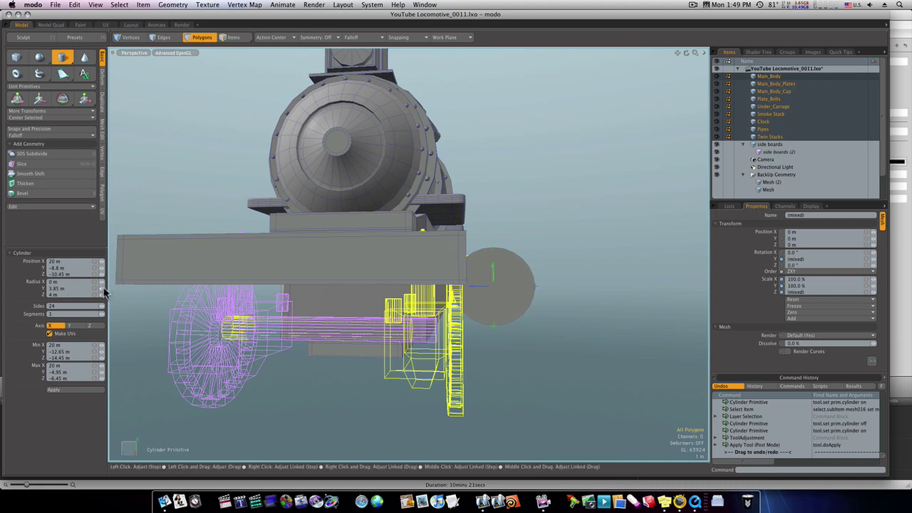
{"action": "left_click_drag", "start_coordinate": [102, 292], "coordinate": [101, 292]}
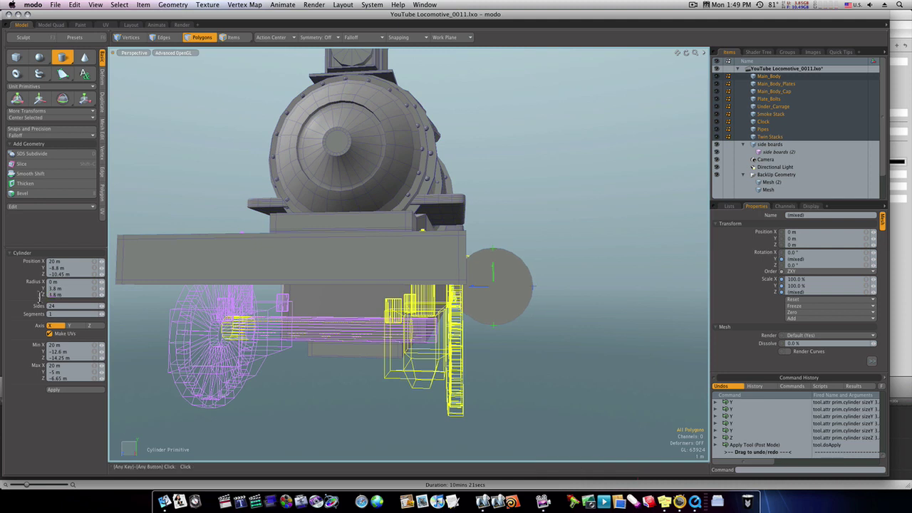
{"action": "left_click_drag", "start_coordinate": [513, 271], "coordinate": [266, 310], "text": "alt"}
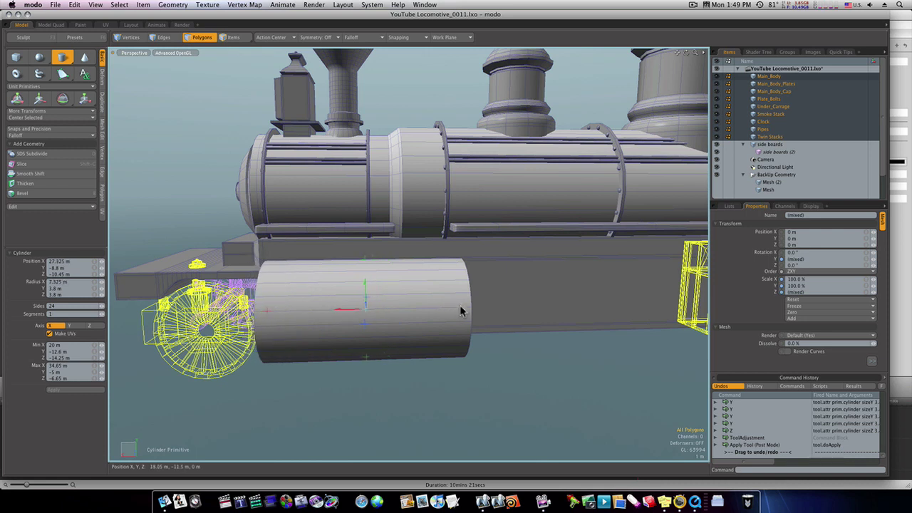
{"action": "left_click_drag", "start_coordinate": [460, 310], "coordinate": [501, 310]}
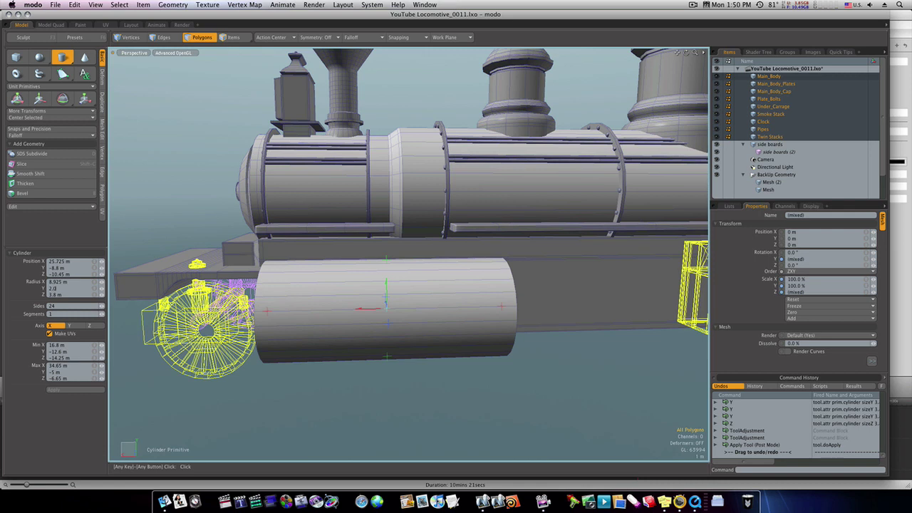
- Set the cylinder's Y and Z radii to 2 m
{"action": "type", "text": "m"}
{"action": "key", "text": "Return"}
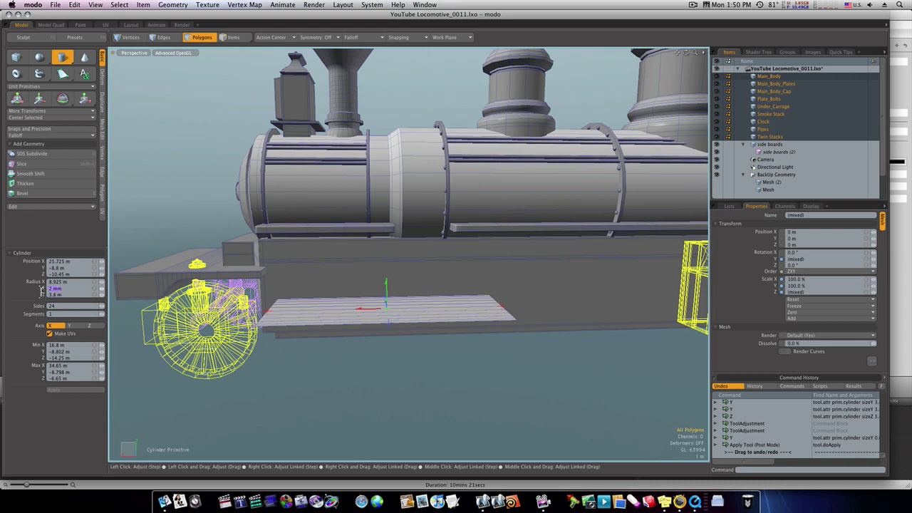
{"action": "key", "text": "Return"}
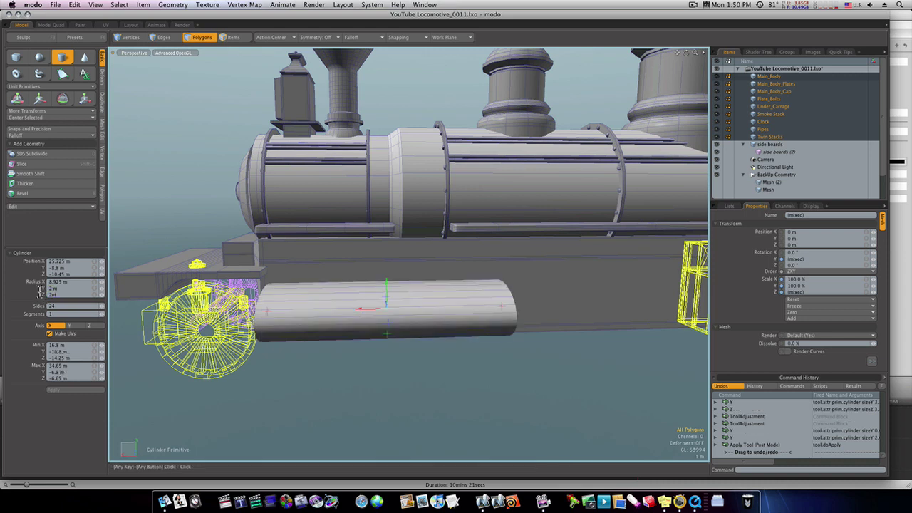
{"action": "type", "text": "2m"}
{"action": "key", "text": "Return"}
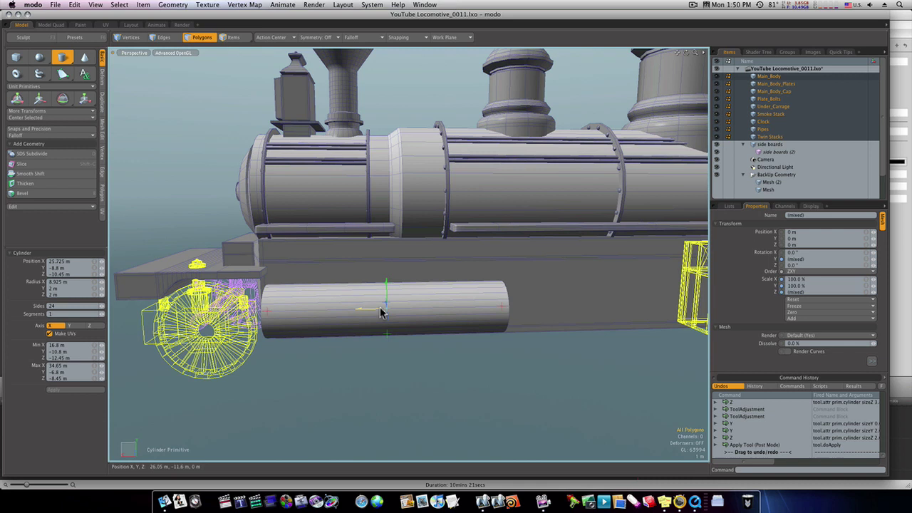
- Shift the cylinder rearward to about X 23.8 m and set its Y and Z radii to 2.5 m
{"action": "left_click_drag", "start_coordinate": [359, 308], "coordinate": [387, 308]}
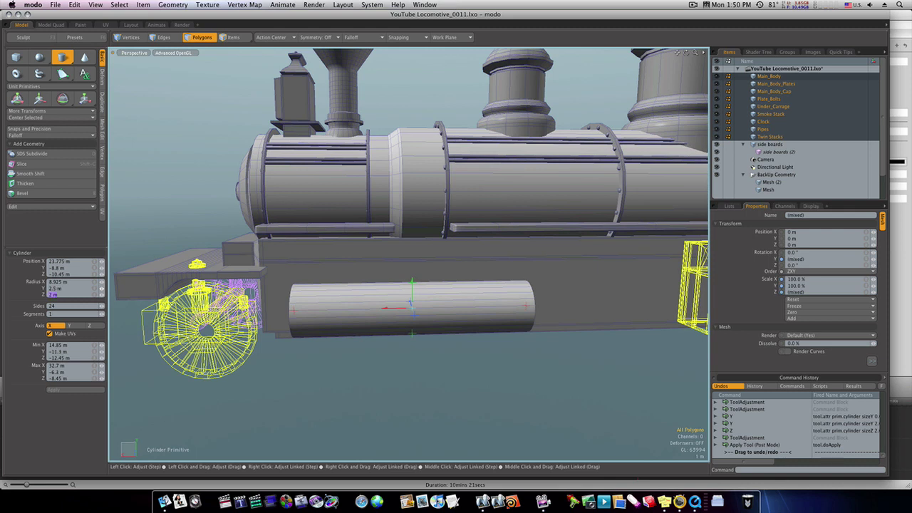
{"action": "type", "text": "2"}
{"action": "key", "text": "Return"}
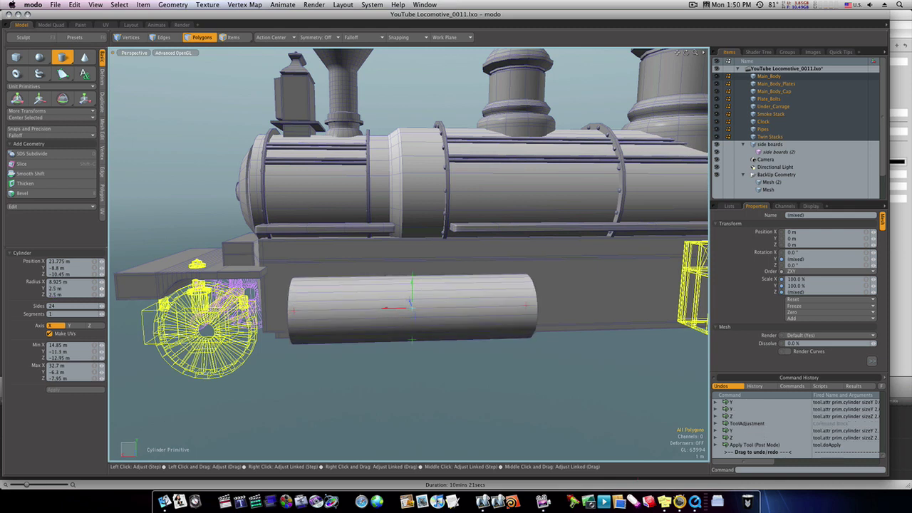
- Move the cylinder to about X 24.7 m and Y -7.85 m, and enlarge its Y and Z radii to about 2.8 m
{"action": "mouse_move", "coordinate": [385, 308]}
{"action": "left_mouse_down"}
{"action": "mouse_move", "coordinate": [413, 295]}
{"action": "mouse_move", "coordinate": [381, 300]}
{"action": "left_mouse_up"}
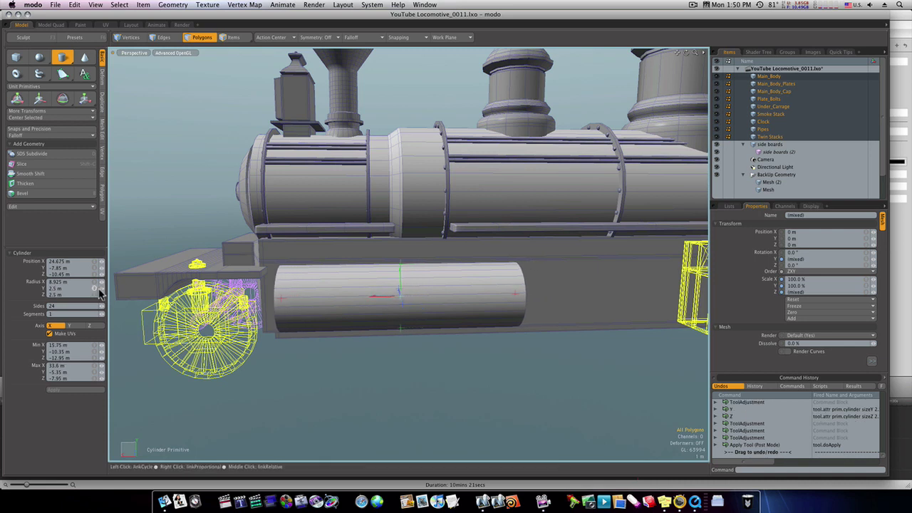
{"action": "left_click_drag", "start_coordinate": [101, 288], "coordinate": [113, 288]}
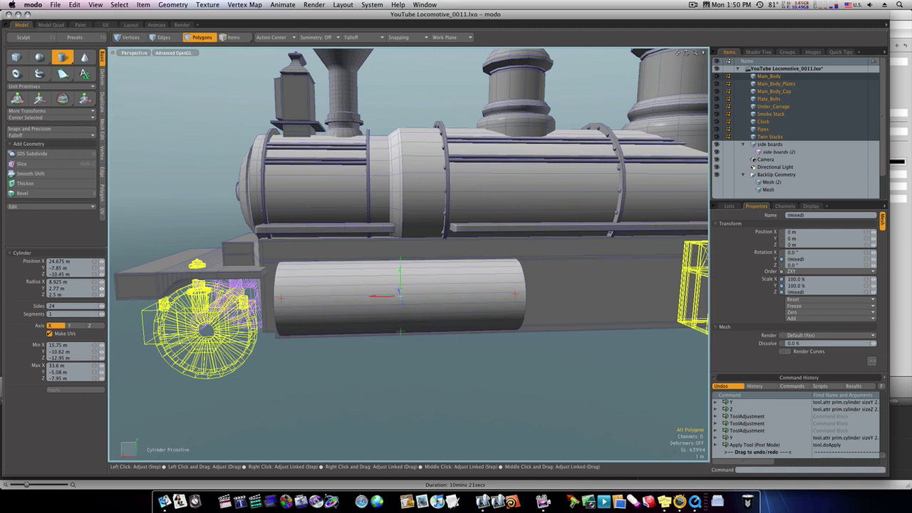
{"action": "left_click", "coordinate": [104, 289]}
{"action": "left_click", "coordinate": [103, 289]}
{"action": "left_click", "coordinate": [103, 289]}
{"action": "left_click", "coordinate": [104, 289]}
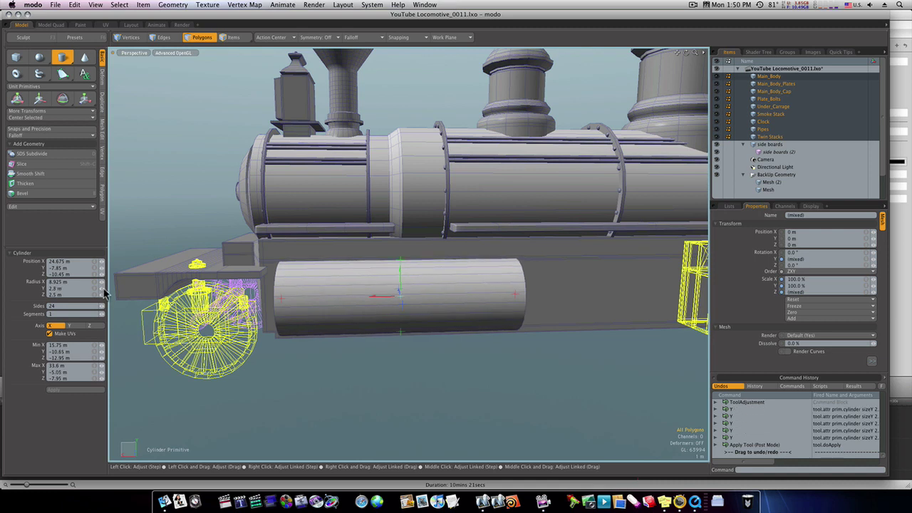
{"action": "left_click_drag", "start_coordinate": [101, 295], "coordinate": [112, 294]}
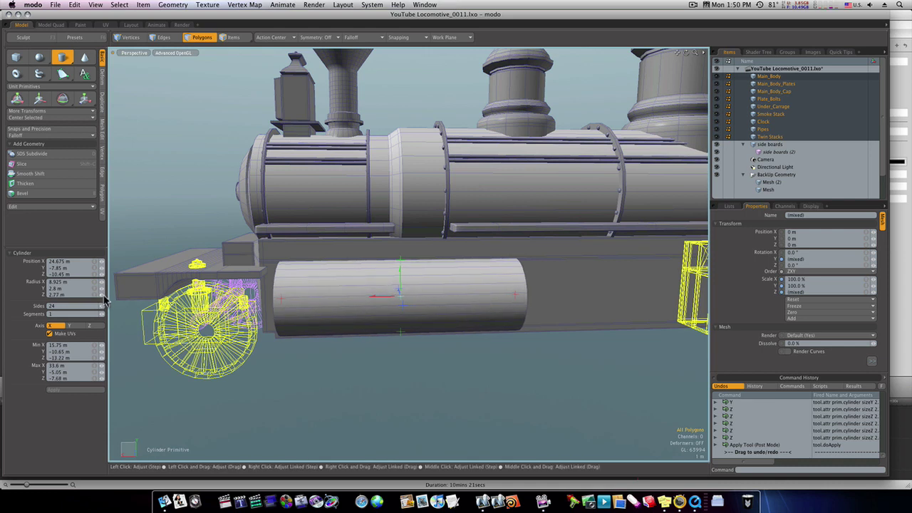
- Move the cylinder inward to about Z -7.5 m against the undercarriage, fine-tune its rear end and finish it
{"action": "left_click_drag", "start_coordinate": [406, 299], "coordinate": [377, 275], "text": "alt"}
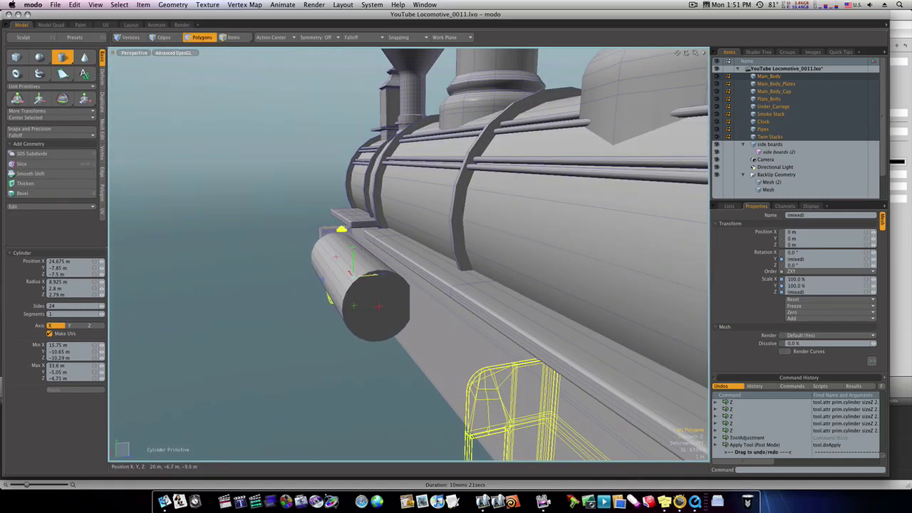
{"action": "left_click_drag", "start_coordinate": [378, 306], "coordinate": [375, 307]}
{"action": "key", "text": "space"}
{"action": "left_click_drag", "start_coordinate": [312, 302], "coordinate": [427, 297], "text": "alt"}
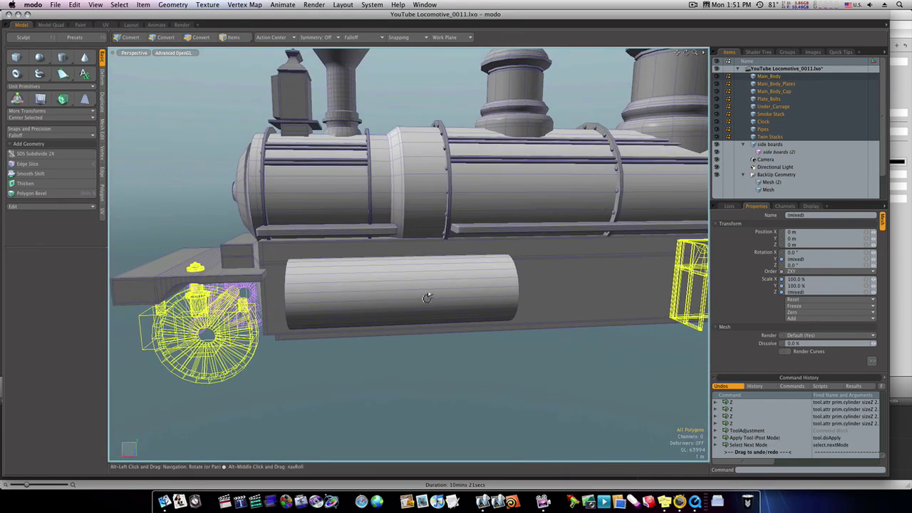
- Select the whole connected cylinder and move it 2.35 m down along Y
{"action": "double_click", "coordinate": [376, 294]}
{"action": "key", "text": "w"}
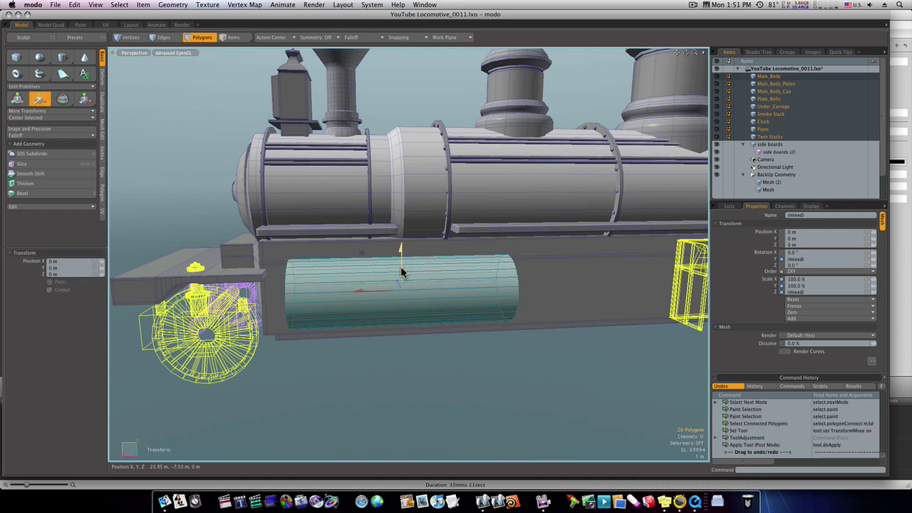
{"action": "left_click_drag", "start_coordinate": [401, 272], "coordinate": [402, 302]}
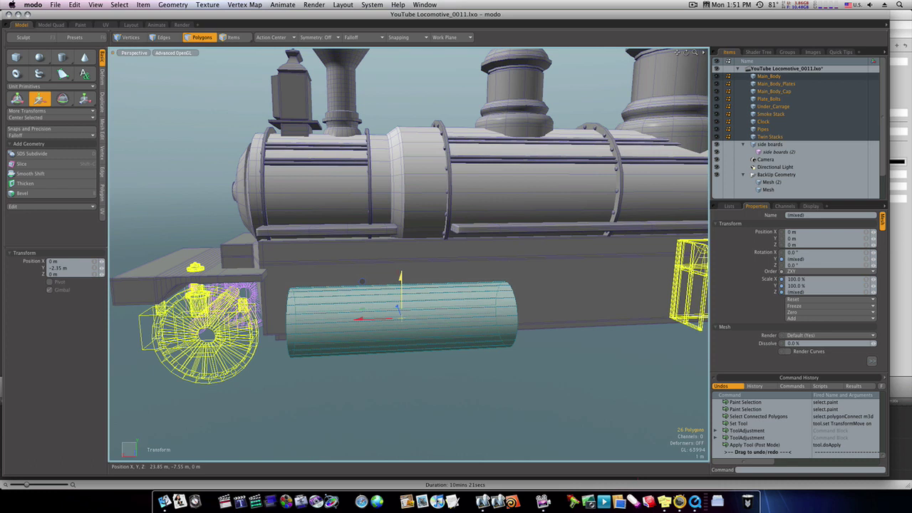
{"action": "key", "text": "space"}
{"action": "left_click_drag", "start_coordinate": [352, 369], "coordinate": [351, 374], "text": "alt"}
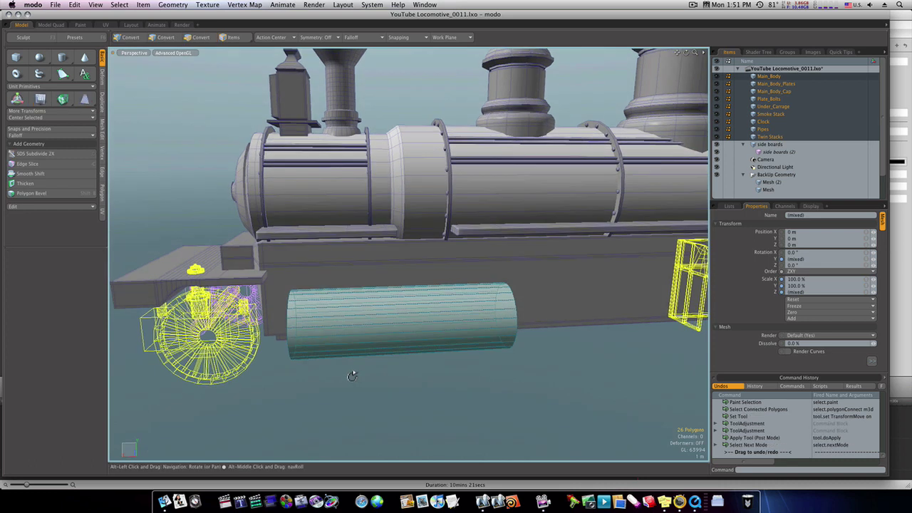
- Draw a cube about 6.4 m on each side at the front part of the steam cylinder
{"action": "left_click", "coordinate": [18, 62]}
{"action": "left_click", "coordinate": [18, 61]}
{"action": "key", "text": "space"}
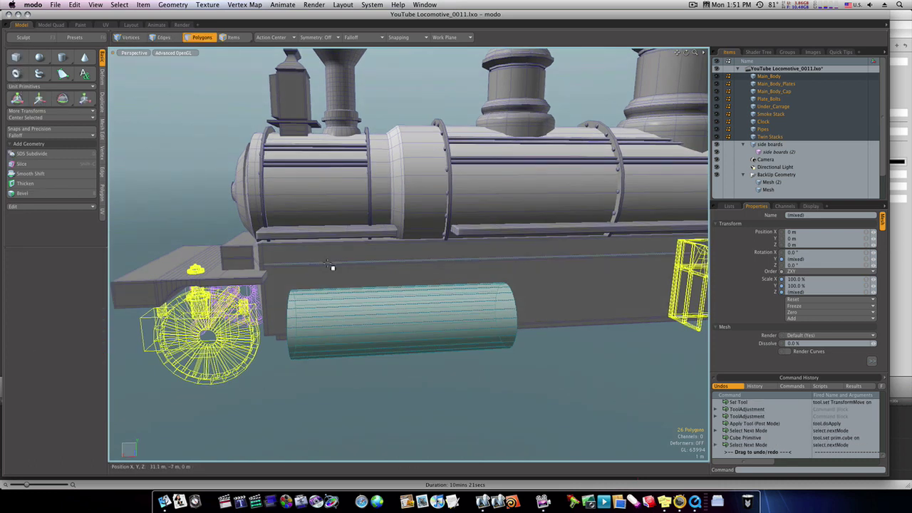
{"action": "key", "text": "space"}
{"action": "left_click", "coordinate": [17, 58]}
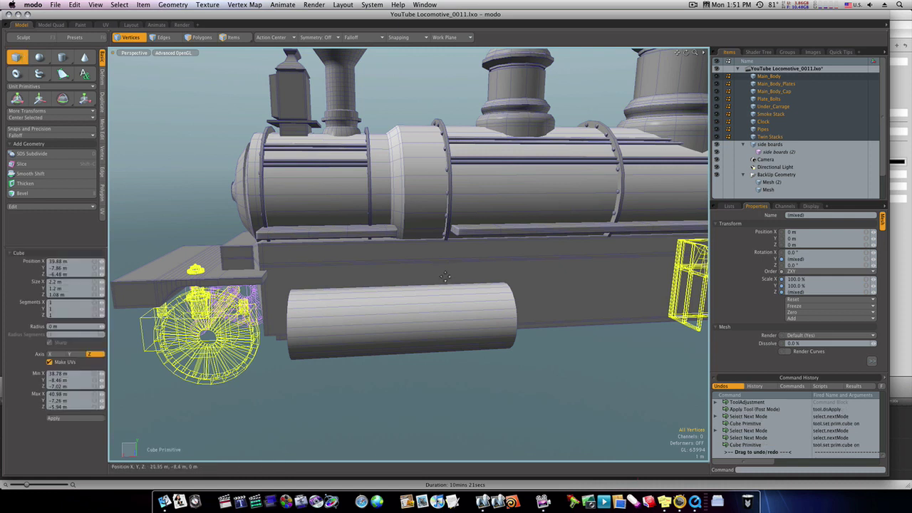
{"action": "left_click", "coordinate": [360, 271]}
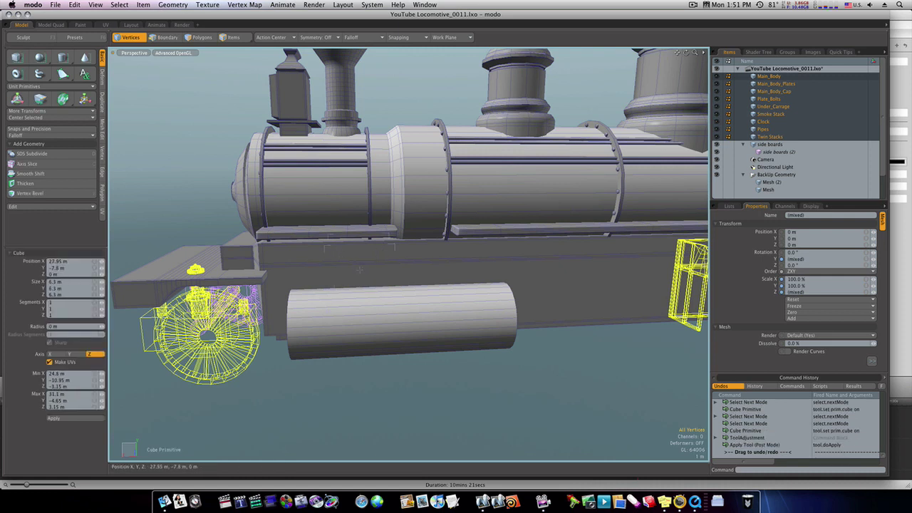
{"action": "left_click_drag", "start_coordinate": [390, 277], "coordinate": [327, 283], "text": "ctrl"}
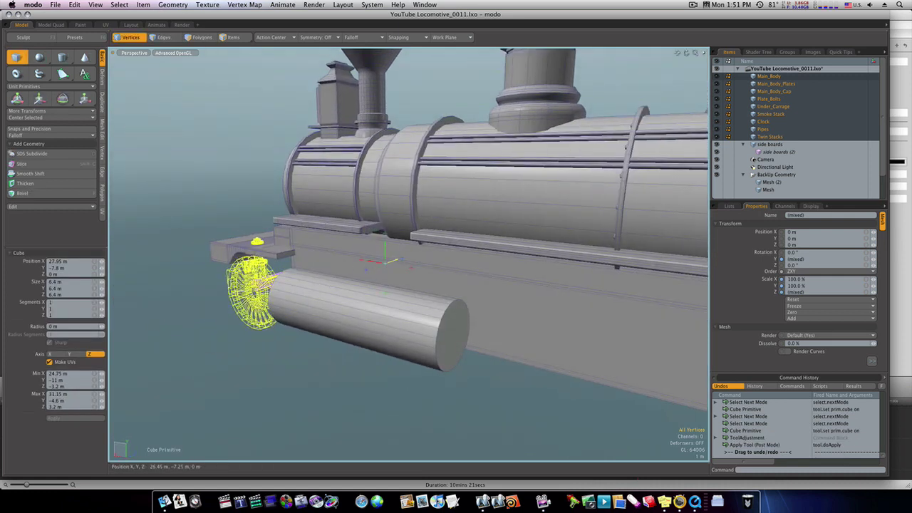
- Position the cube at about X 28.6 m, Y -6.5 m, Z -8.3 m, resize it to about 5.8 × 3.05 × 3.45 m, and finish it
{"action": "left_click_drag", "start_coordinate": [377, 261], "coordinate": [356, 248]}
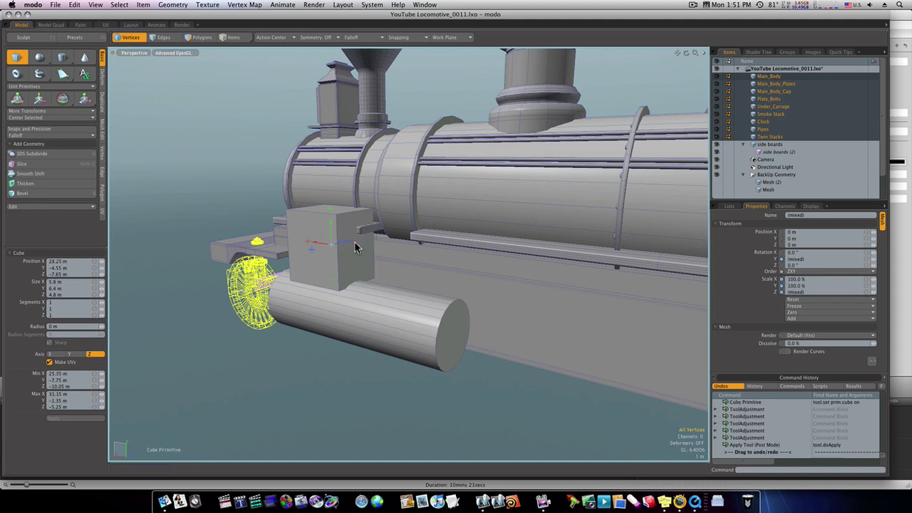
{"action": "left_click_drag", "start_coordinate": [331, 214], "coordinate": [426, 262]}
{"action": "left_click_drag", "start_coordinate": [365, 273], "coordinate": [366, 272]}
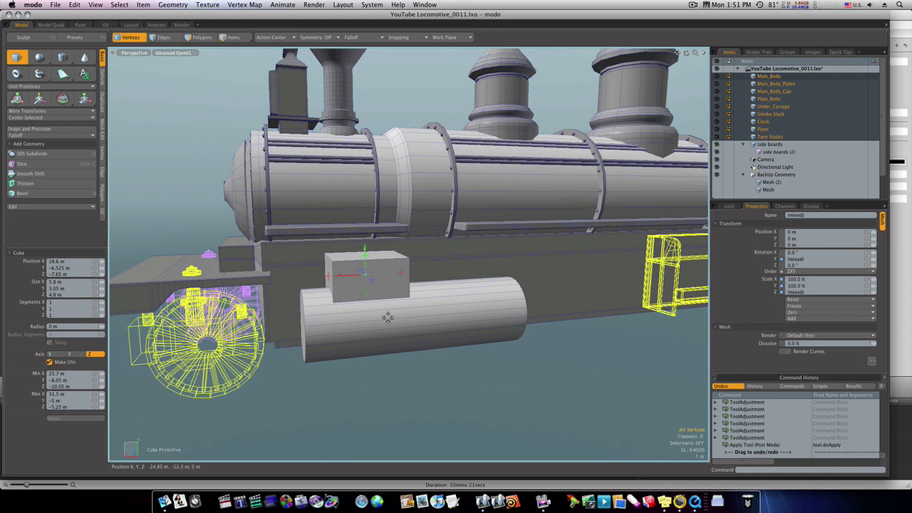
{"action": "left_click_drag", "start_coordinate": [387, 317], "coordinate": [433, 280], "text": "alt"}
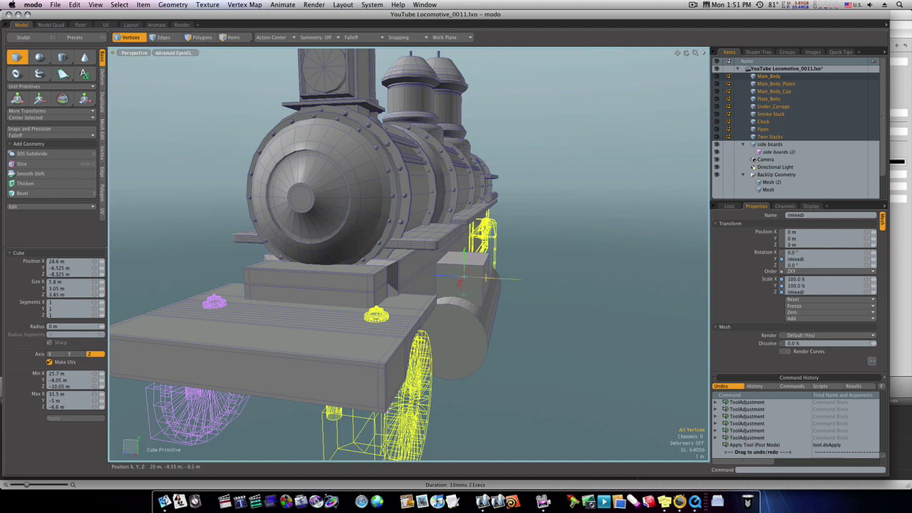
{"action": "left_click_drag", "start_coordinate": [482, 276], "coordinate": [362, 294], "text": "alt"}
{"action": "key", "text": "space"}
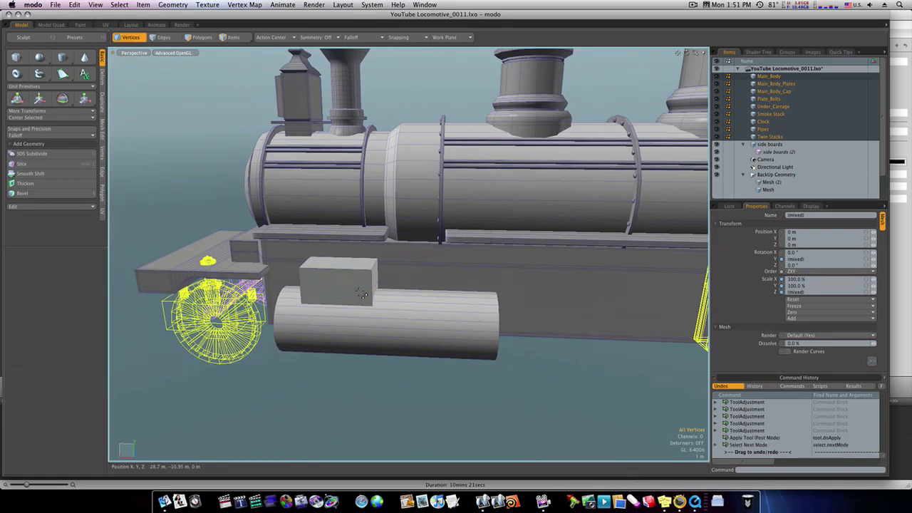
- Select the whole connected block on top of the cylinder and duplicate it in place
{"action": "key", "text": "space"}
{"action": "key", "text": "space"}
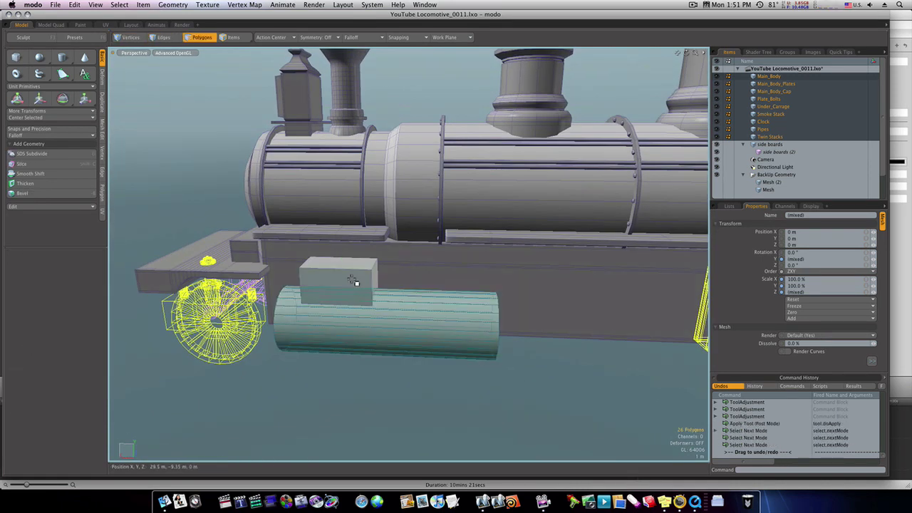
{"action": "double_click", "coordinate": [354, 281]}
{"action": "key", "text": "ctrl+c"}
{"action": "key", "text": "ctrl+v"}
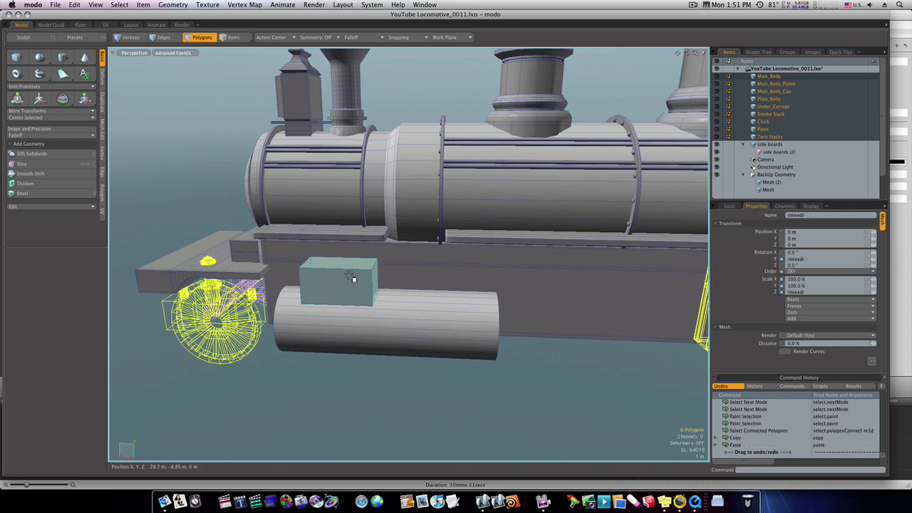
- Move the block copy to the cylinder's rear end, scale it down and seat it on the cylinder
{"action": "key", "text": "w"}
{"action": "left_click_drag", "start_coordinate": [318, 282], "coordinate": [444, 288]}
{"action": "key", "text": "r"}
{"action": "key", "text": "w"}
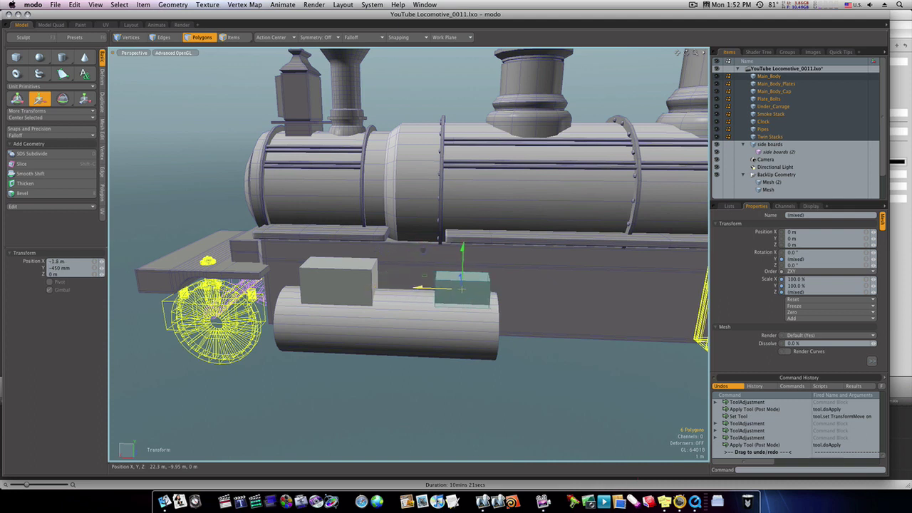
{"action": "key", "text": "space"}
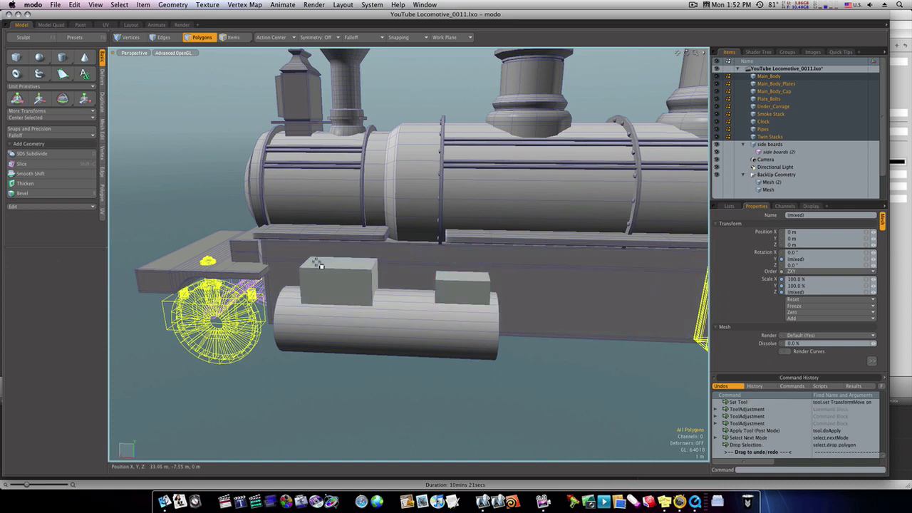
- Bevel the top faces of both blocks outward with an inset of about -490 mm
{"action": "left_click", "coordinate": [320, 265]}
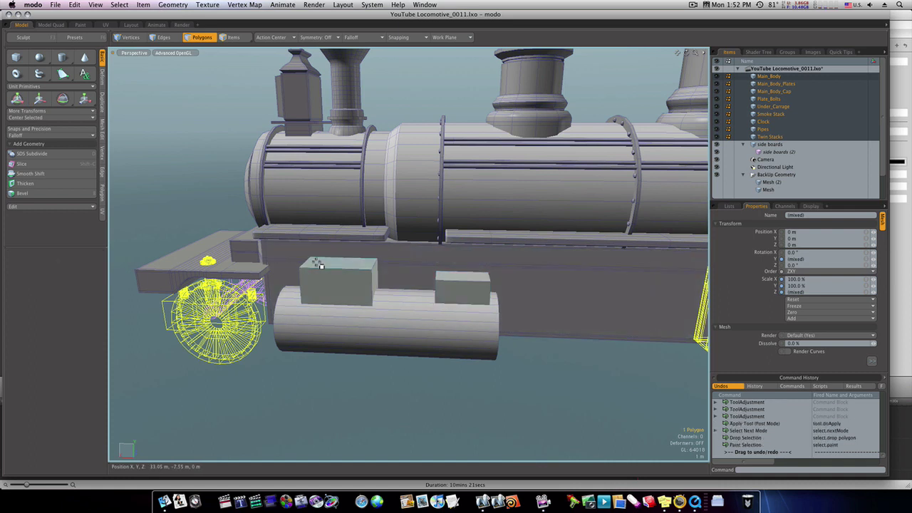
{"action": "left_click", "coordinate": [466, 276], "text": "shift"}
{"action": "key", "text": "b"}
{"action": "left_click", "coordinate": [363, 293]}
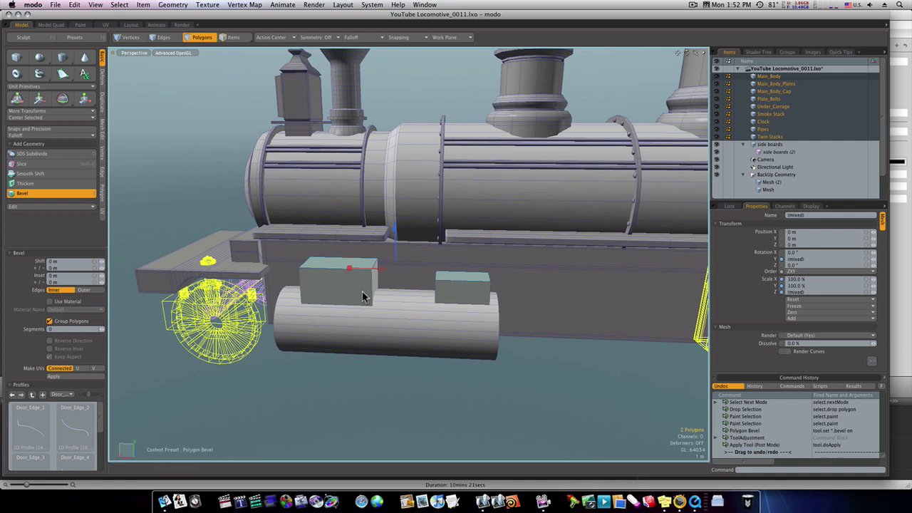
{"action": "left_click_drag", "start_coordinate": [349, 268], "coordinate": [334, 268]}
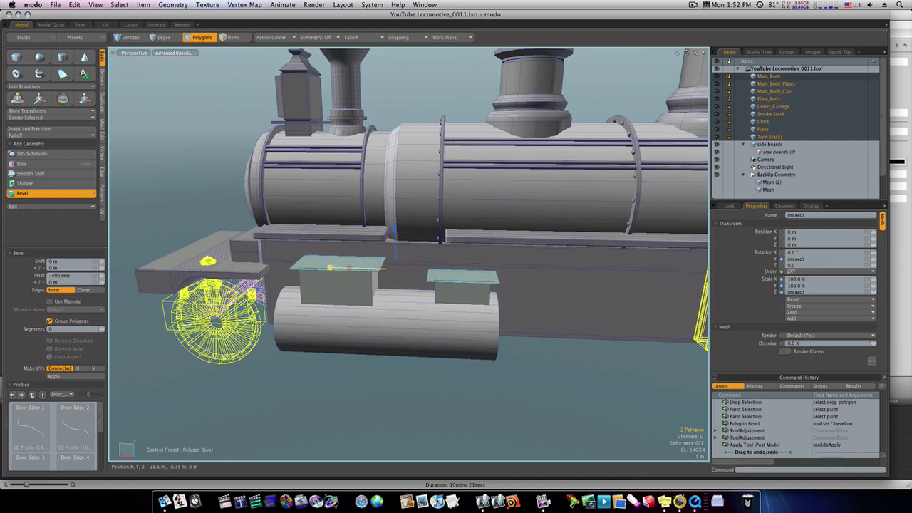
- Bevel the widened top faces again with a shift of about 650 mm to form thick caps, then deselect them
{"action": "left_click", "coordinate": [332, 274], "text": "shift"}
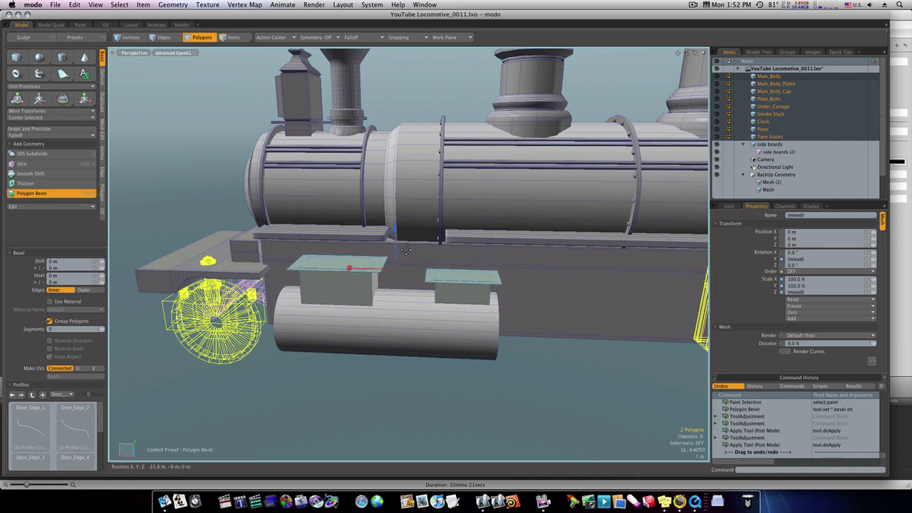
{"action": "left_click_drag", "start_coordinate": [395, 229], "coordinate": [394, 219]}
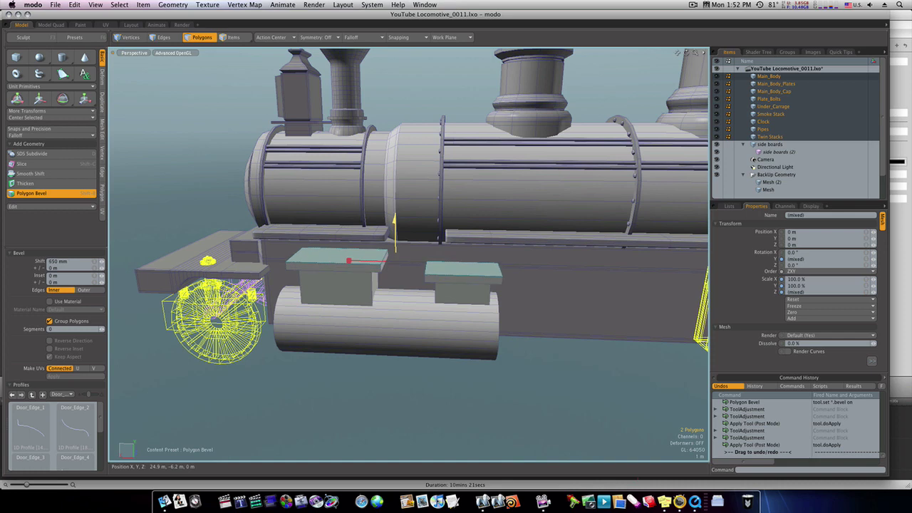
{"action": "key", "text": "space"}
{"action": "left_click", "coordinate": [539, 344]}
- Start a thin X-axis cylinder at the blocks with Y and Z radii of 400 mm
{"action": "left_click_drag", "start_coordinate": [513, 372], "coordinate": [391, 372], "text": "alt"}
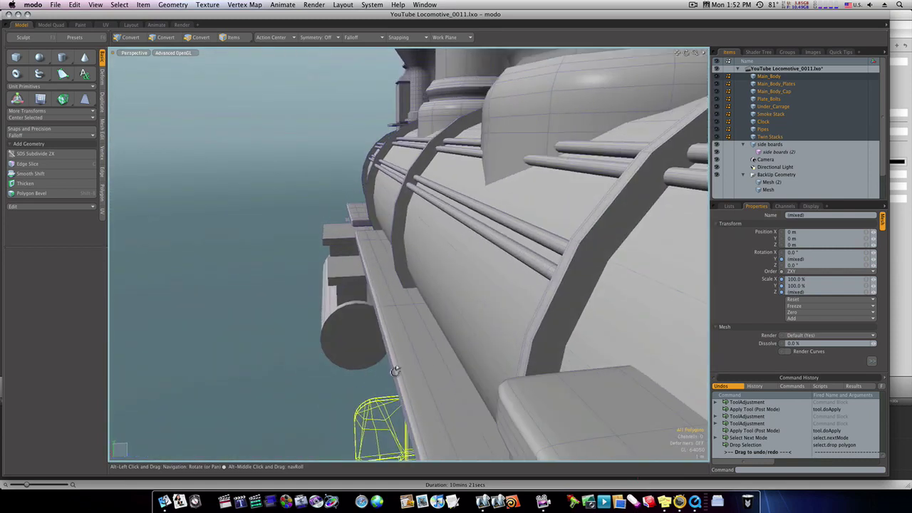
{"action": "left_click", "coordinate": [62, 57]}
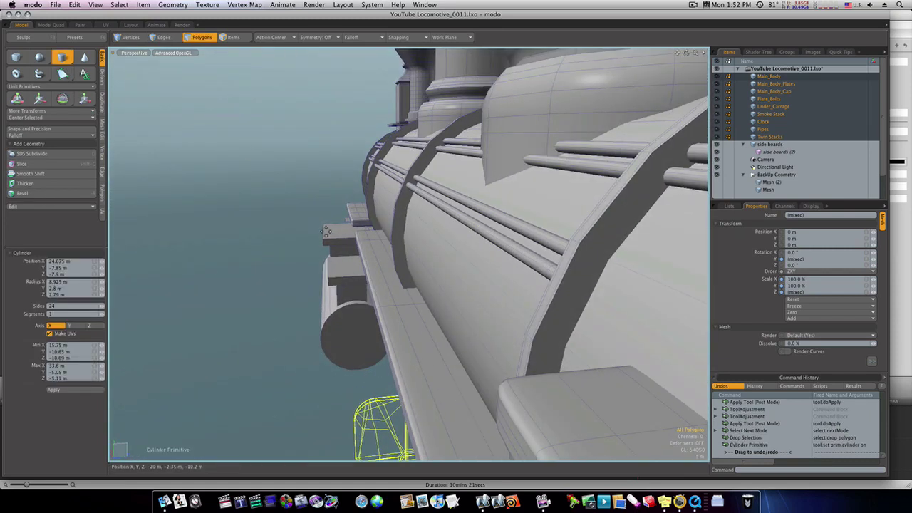
{"action": "left_click", "coordinate": [340, 252]}
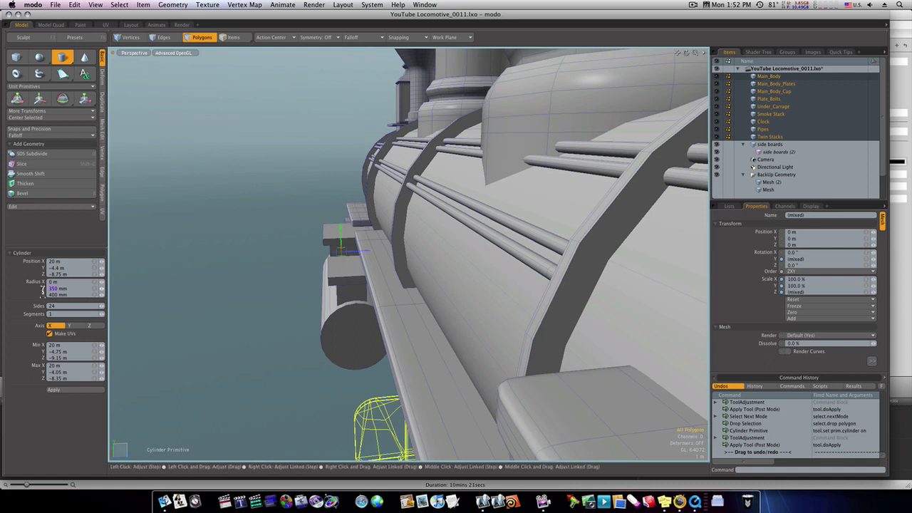
{"action": "type", "text": "400"}
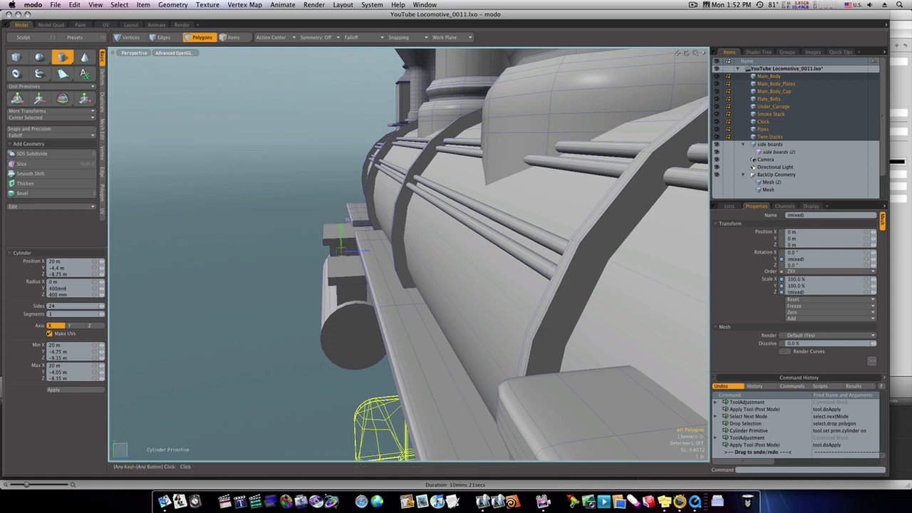
{"action": "key", "text": "Return"}
- Stretch the thin cylinder to an X radius of about 3.53 m and place it between the two blocks at about X 24.07 m, Y -6.2 m
{"action": "left_click_drag", "start_coordinate": [279, 264], "coordinate": [252, 268], "text": "alt"}
{"action": "left_click_drag", "start_coordinate": [338, 268], "coordinate": [320, 269]}
{"action": "left_click_drag", "start_coordinate": [323, 295], "coordinate": [375, 303], "text": "ctrl+alt"}
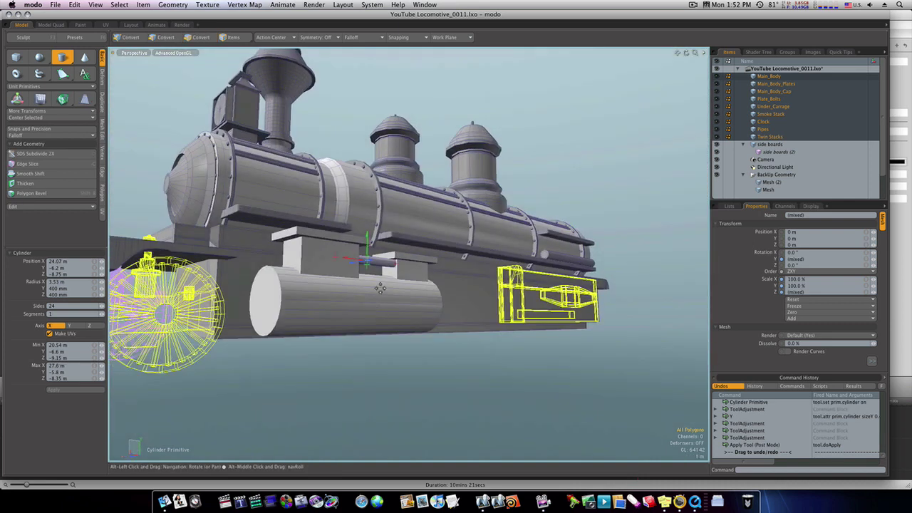
- Lower the connecting pipe to about Y -6.7 m, shift it inward to about Z -8.15 m, and finish it
{"action": "left_click", "coordinate": [368, 255]}
{"action": "left_click_drag", "start_coordinate": [369, 255], "coordinate": [240, 305]}
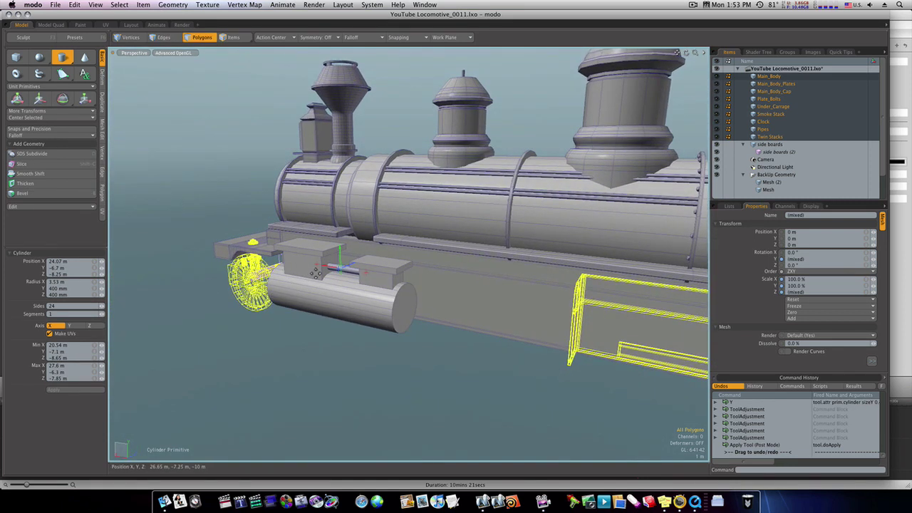
{"action": "left_click_drag", "start_coordinate": [315, 273], "coordinate": [473, 274], "text": "alt"}
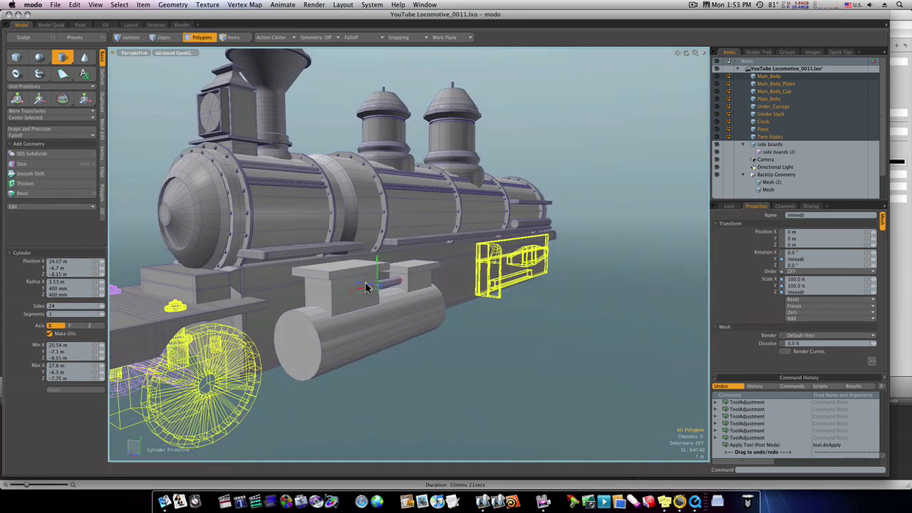
{"action": "left_click_drag", "start_coordinate": [369, 285], "coordinate": [213, 301], "text": "alt"}
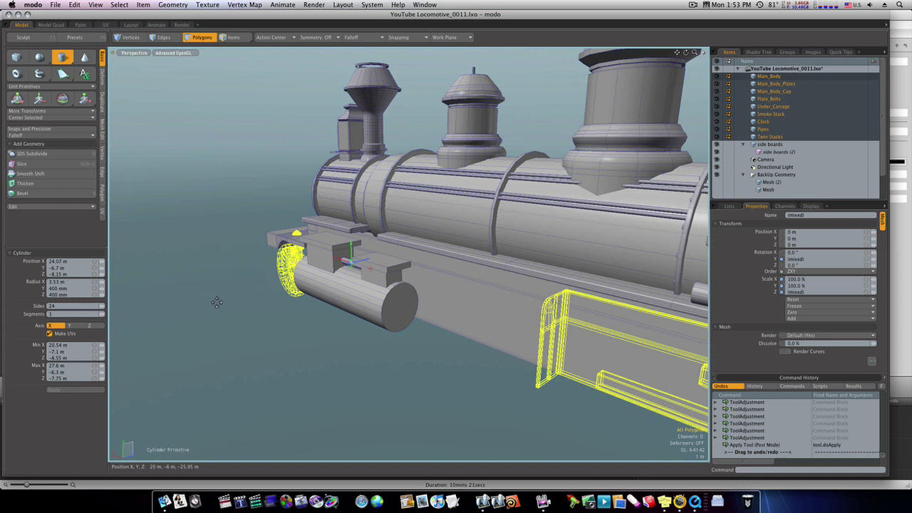
{"action": "key", "text": "space"}
- Inset the steam cylinder's rear end face by about 820 mm with the Bevel tool, then deselect it
{"action": "left_click_drag", "start_coordinate": [320, 332], "coordinate": [324, 326], "text": "alt"}
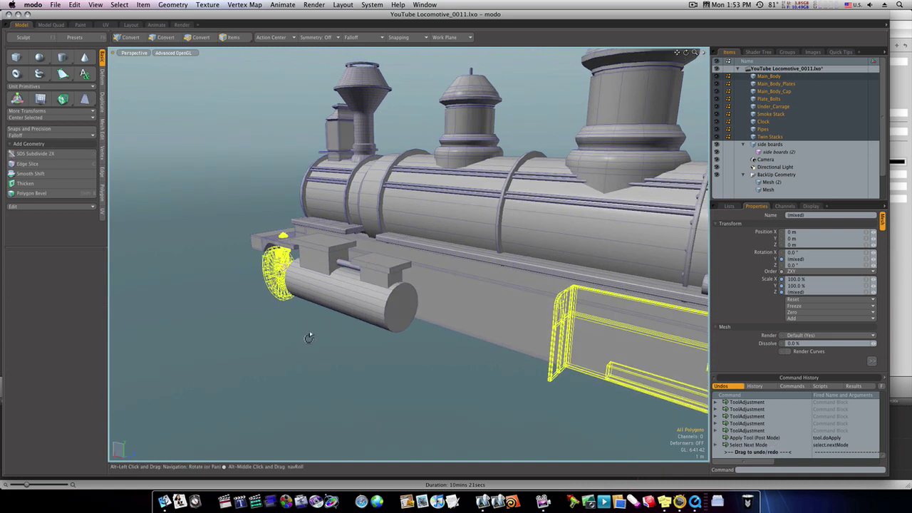
{"action": "mouse_move", "coordinate": [308, 338]}
{"action": "left_mouse_down", "text": "alt"}
{"action": "mouse_move", "coordinate": [338, 340]}
{"action": "mouse_move", "coordinate": [299, 346]}
{"action": "mouse_move", "coordinate": [474, 316]}
{"action": "left_mouse_up", "text": "alt"}
{"action": "left_click", "coordinate": [404, 310]}
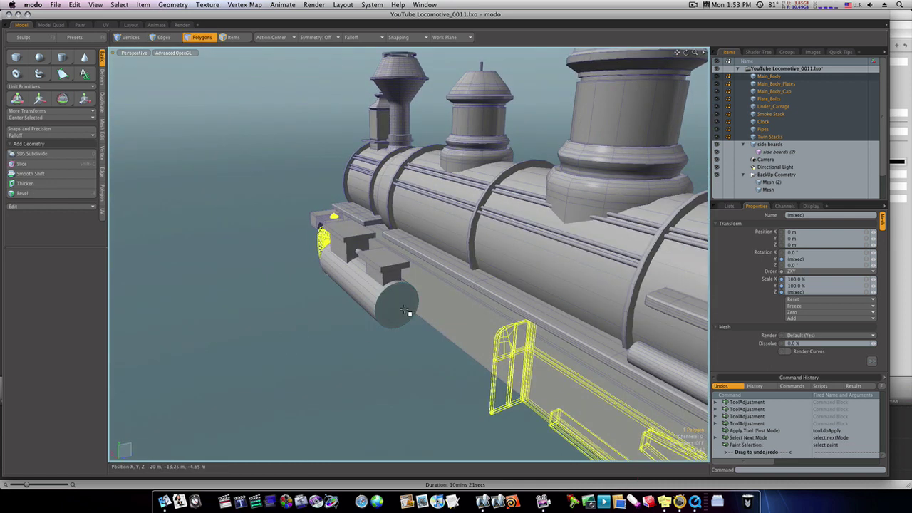
{"action": "key", "text": "b"}
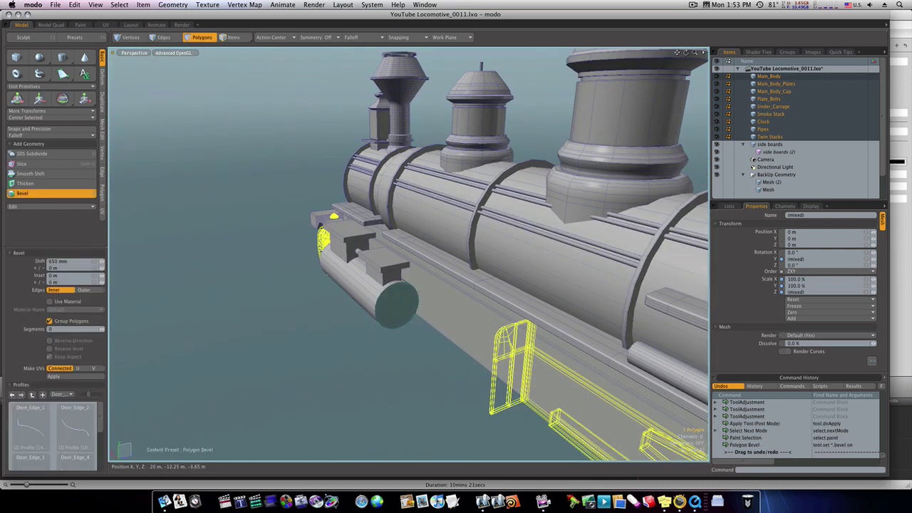
{"action": "left_click", "coordinate": [422, 303]}
{"action": "left_click_drag", "start_coordinate": [426, 298], "coordinate": [410, 304]}
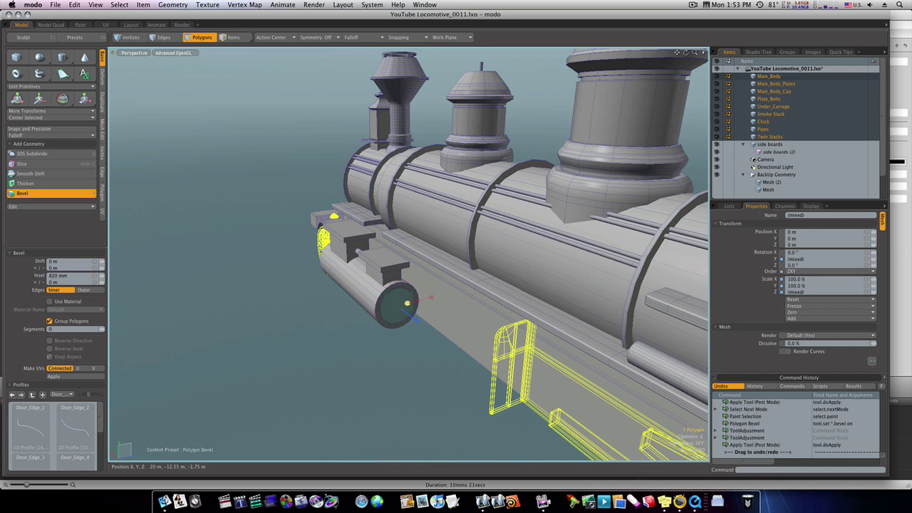
{"action": "key", "text": "space"}
{"action": "left_click", "coordinate": [287, 317]}
- Draw a Y-axis cylinder on the front block at about X 28 m, Z -9.95 m, with X and Z radii of 1.15 m
{"action": "left_click_drag", "start_coordinate": [315, 318], "coordinate": [431, 311], "text": "alt"}
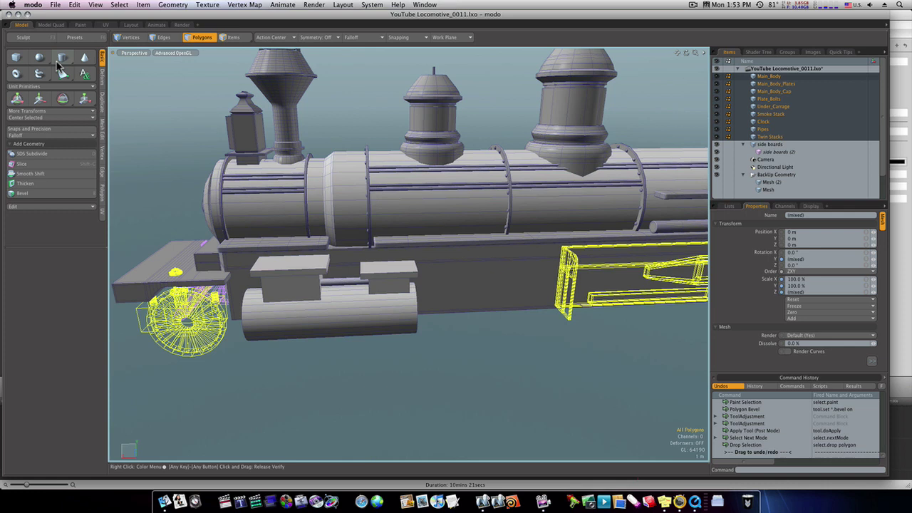
{"action": "left_click", "coordinate": [62, 57]}
{"action": "left_click_drag", "start_coordinate": [175, 272], "coordinate": [294, 294], "text": "alt"}
{"action": "left_click", "coordinate": [294, 294]}
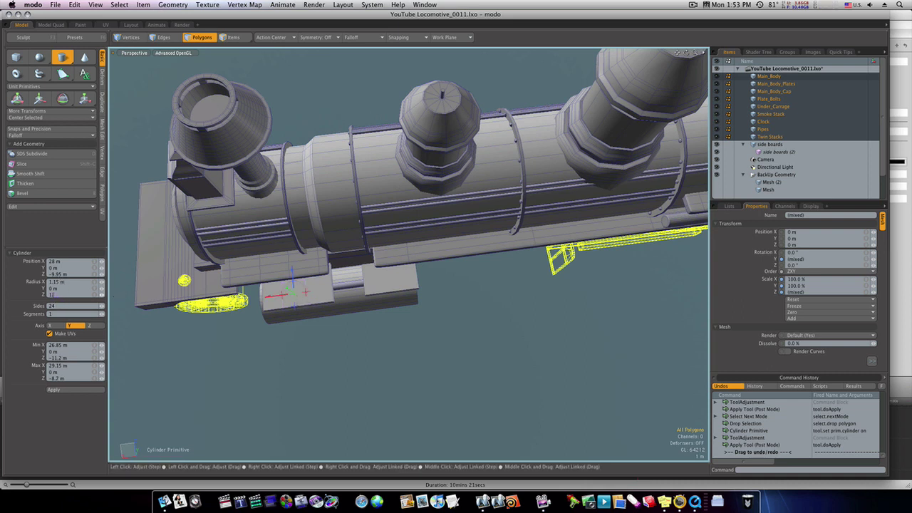
{"action": "key", "text": "Return"}
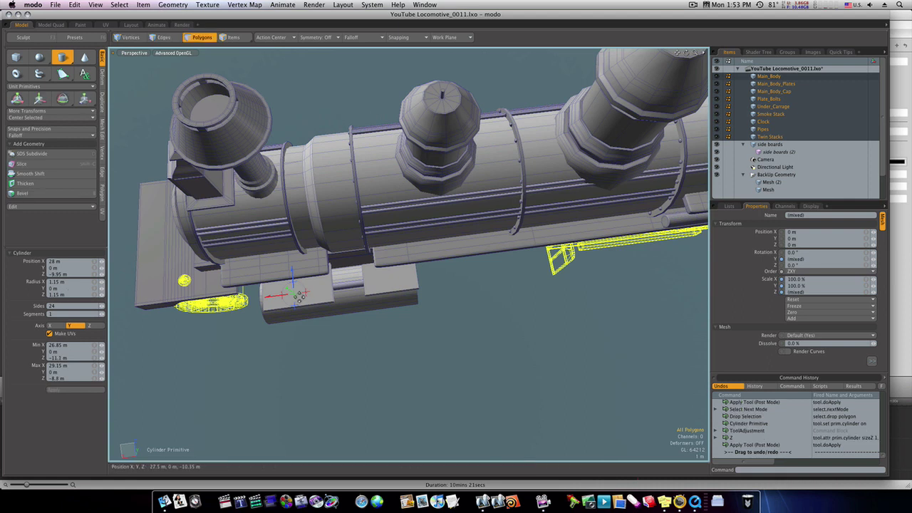
- Extend the upright cylinder to a Y radius of about 4.95 m and position it at about X 29 m, Y -100 mm, Z -8.5 m
{"action": "left_click_drag", "start_coordinate": [293, 292], "coordinate": [370, 254]}
{"action": "key", "text": "super+z"}
{"action": "key", "text": "space"}
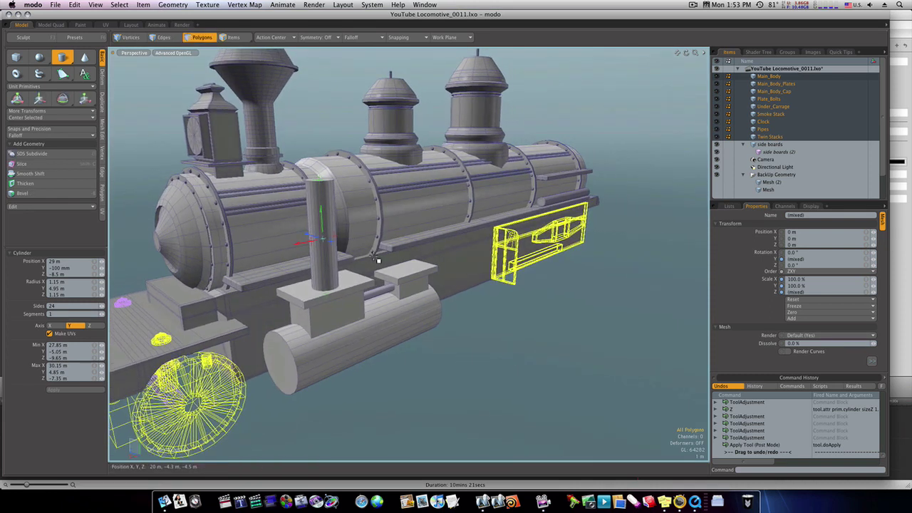
- Select the whole upright steam pipe, tilt it toward the boiler, and move it about -2.3 m in Y and 3.55 m in Z
{"action": "key", "text": "e"}
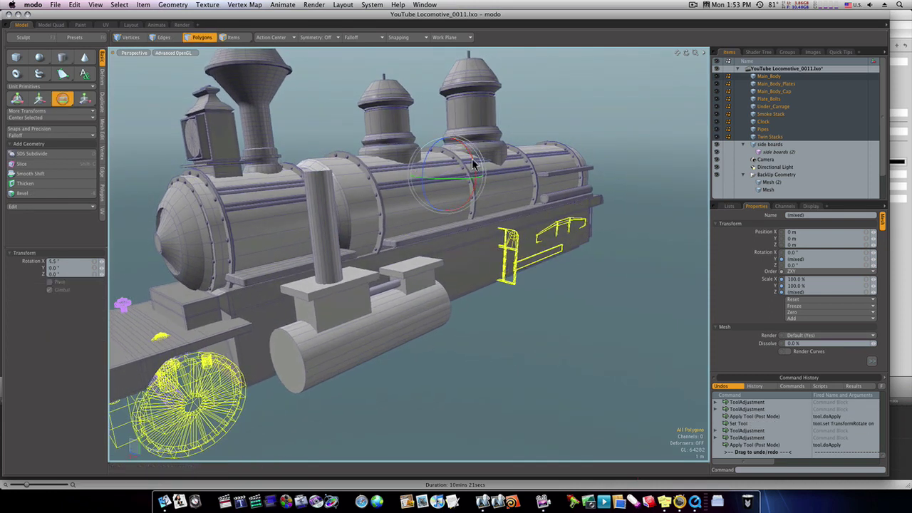
{"action": "key", "text": "space"}
{"action": "double_click", "coordinate": [332, 231]}
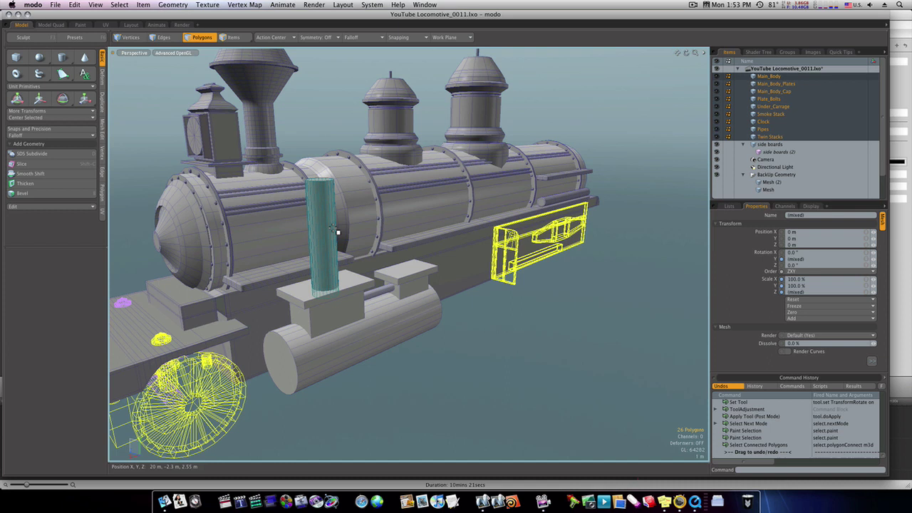
{"action": "key", "text": "e"}
{"action": "left_click_drag", "start_coordinate": [361, 218], "coordinate": [349, 281]}
{"action": "key", "text": "w"}
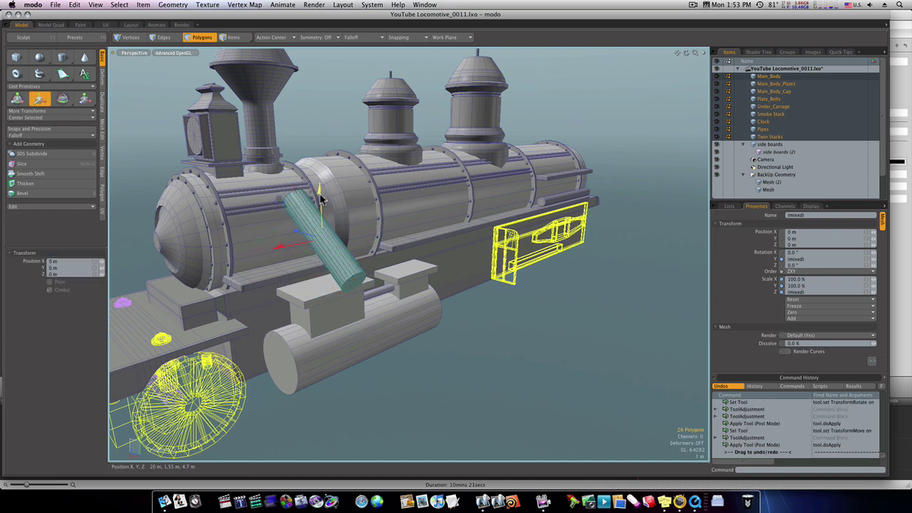
{"action": "mouse_move", "coordinate": [297, 232]}
{"action": "left_mouse_down"}
{"action": "mouse_move", "coordinate": [302, 214]}
{"action": "mouse_move", "coordinate": [301, 245]}
{"action": "left_mouse_up"}
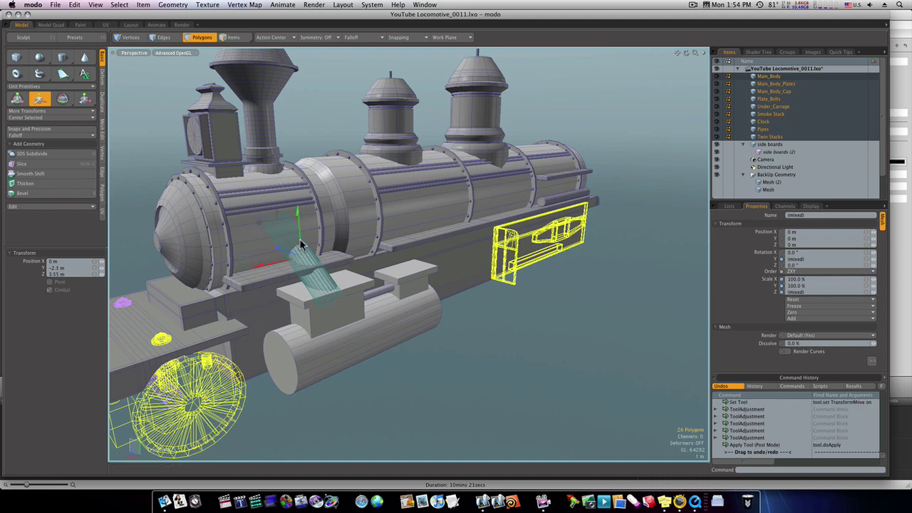
- Rotate the tilted pipe by about -6.5° around X, shift it about -750 mm in Z, and deselect it
{"action": "key", "text": "e"}
{"action": "left_click_drag", "start_coordinate": [317, 221], "coordinate": [316, 225]}
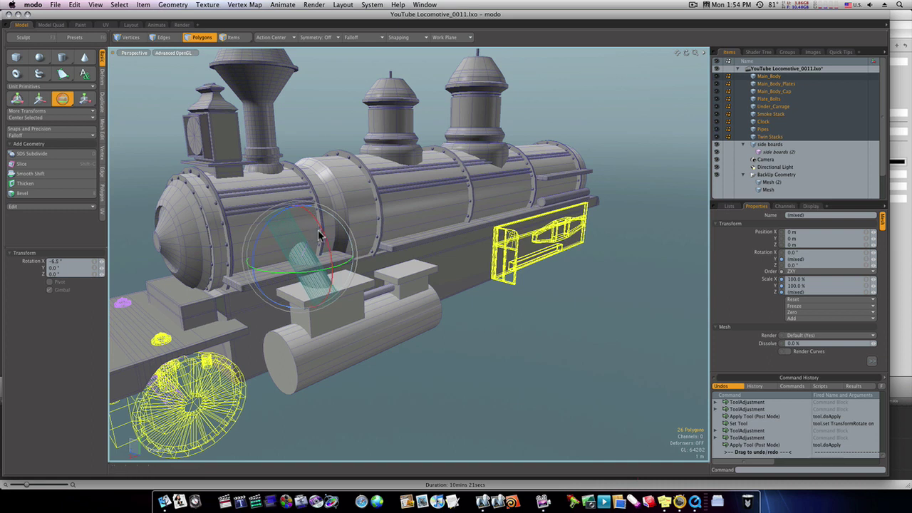
{"action": "key", "text": "w"}
{"action": "left_click_drag", "start_coordinate": [276, 248], "coordinate": [279, 249]}
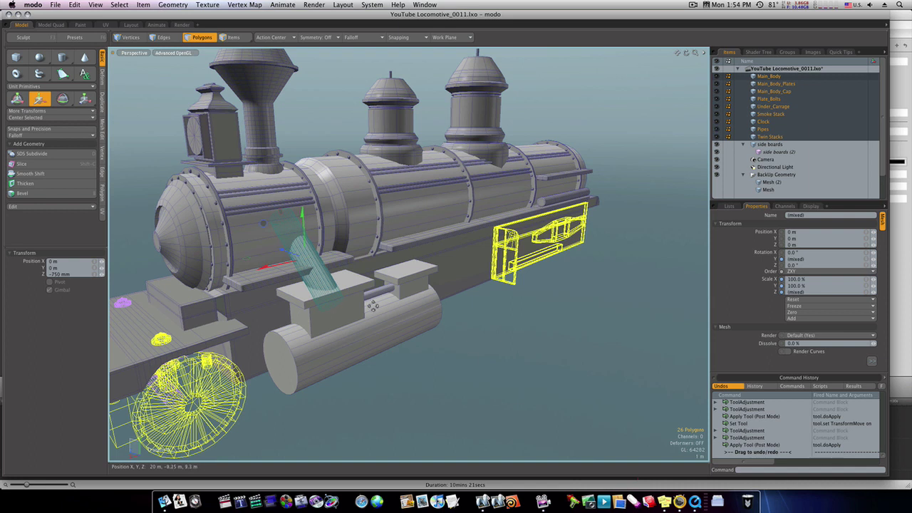
{"action": "key", "text": "space"}
{"action": "left_click", "coordinate": [478, 364]}
{"action": "mouse_move", "coordinate": [484, 352]}
{"action": "left_mouse_down", "text": "alt"}
{"action": "mouse_move", "coordinate": [424, 358]}
{"action": "mouse_move", "coordinate": [478, 366]}
{"action": "left_mouse_up", "text": "alt"}
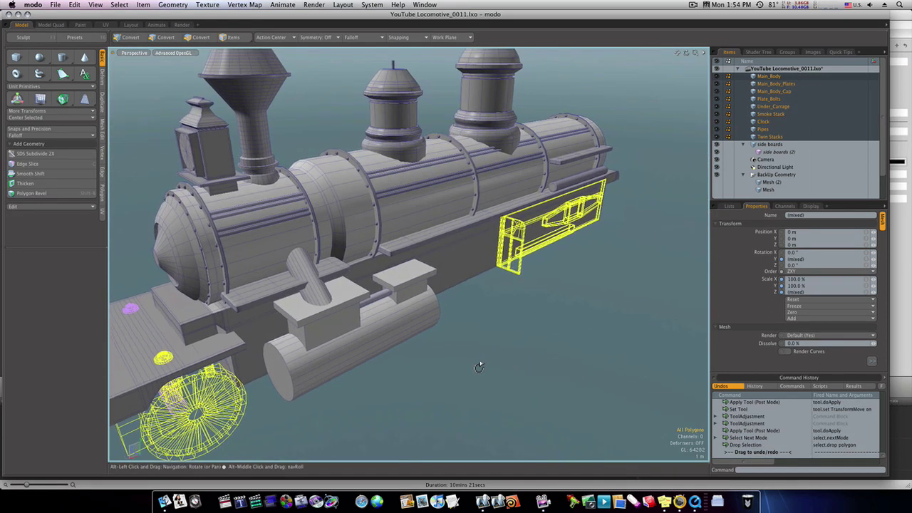
- Scale the tilted steam pipe uniformly to about 86.5%, move it about 500 mm in Z, and deselect it
{"action": "double_click", "coordinate": [319, 286]}
{"action": "key", "text": "r"}
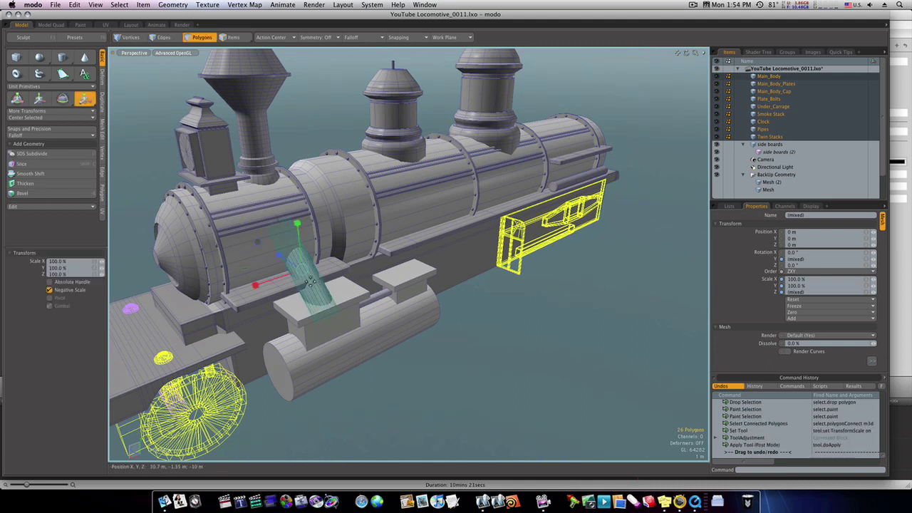
{"action": "left_click_drag", "start_coordinate": [306, 278], "coordinate": [302, 276]}
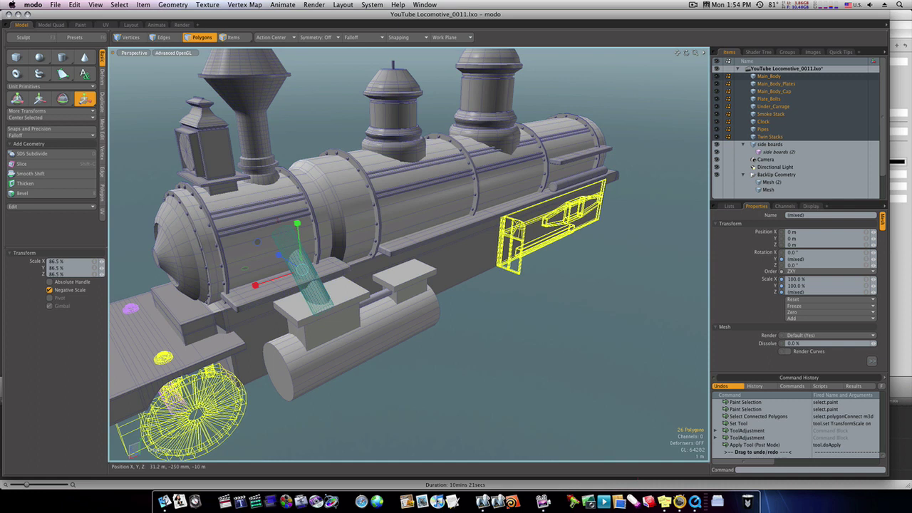
{"action": "key", "text": "w"}
{"action": "left_click_drag", "start_coordinate": [296, 268], "coordinate": [279, 254]}
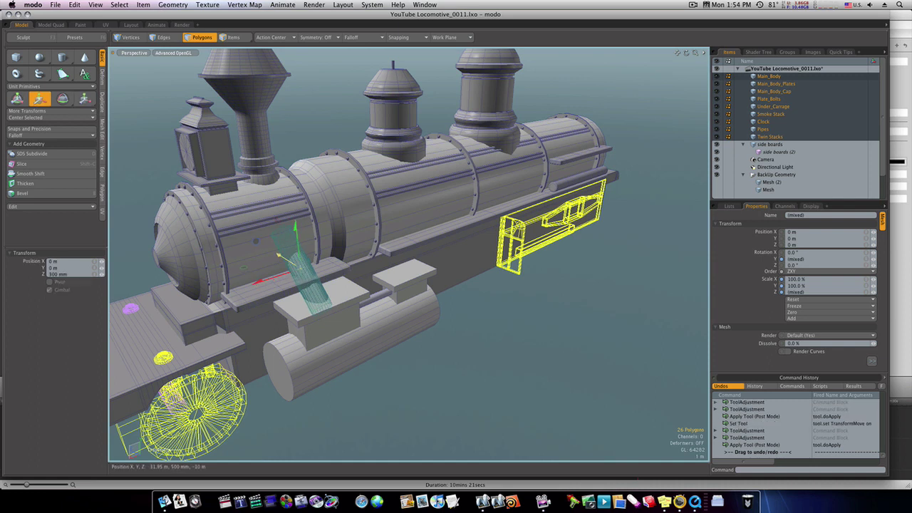
{"action": "key", "text": "space"}
{"action": "left_click", "coordinate": [462, 354]}
{"action": "left_click_drag", "start_coordinate": [468, 357], "coordinate": [476, 327], "text": "alt"}
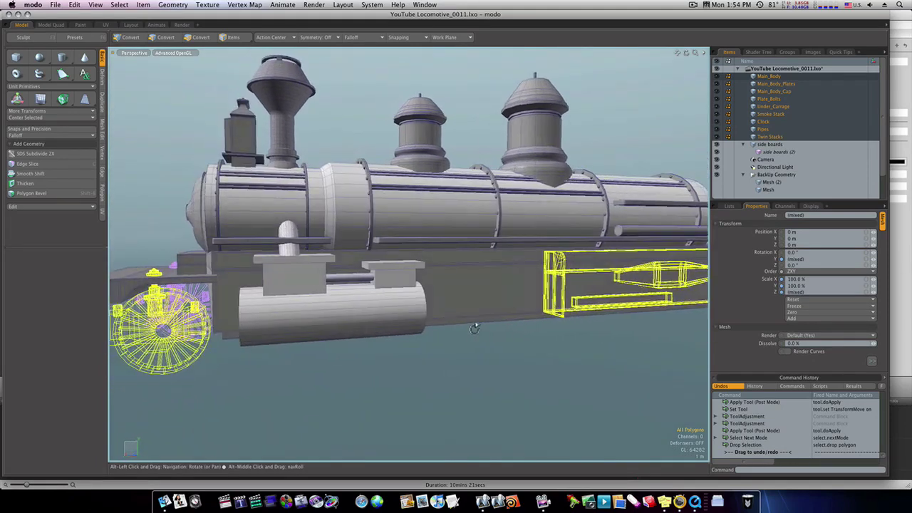
- Duplicate the front wheel's spokes and rim in the side boards layer and move the copy back behind the steam cylinder
{"action": "left_click", "coordinate": [783, 144]}
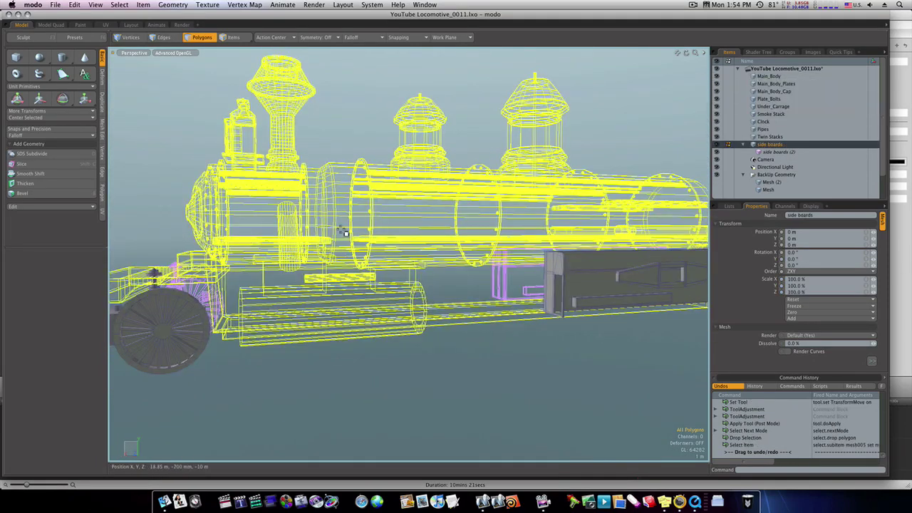
{"action": "left_click", "coordinate": [171, 334]}
{"action": "double_click", "coordinate": [190, 321]}
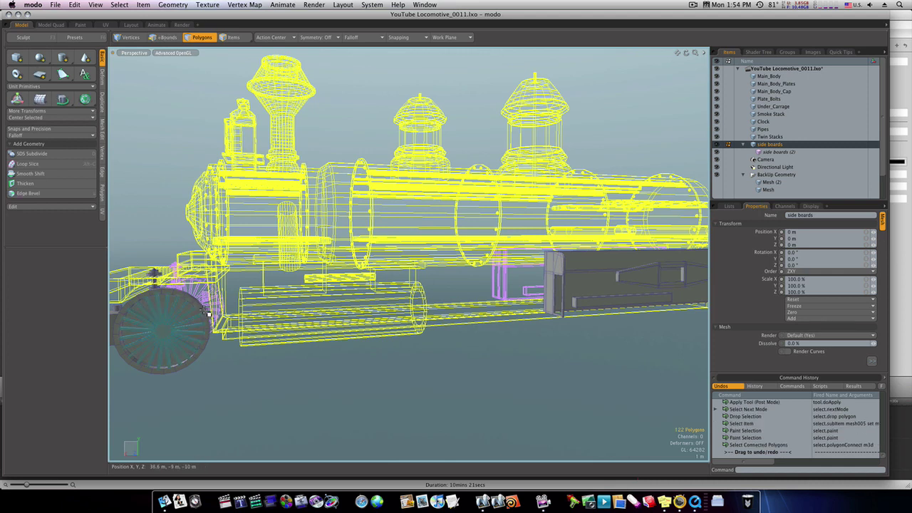
{"action": "double_click", "coordinate": [206, 315], "text": "shift"}
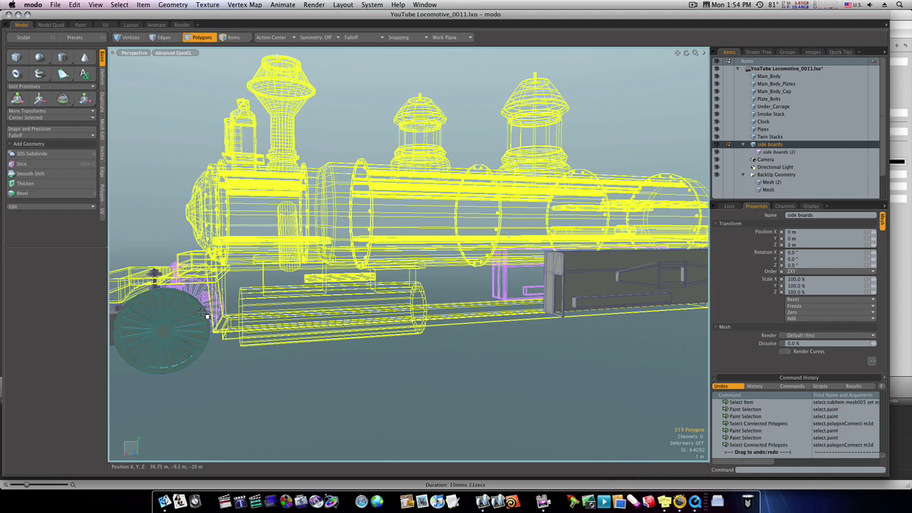
{"action": "key", "text": "super+c"}
{"action": "key", "text": "super+v"}
{"action": "key", "text": "w"}
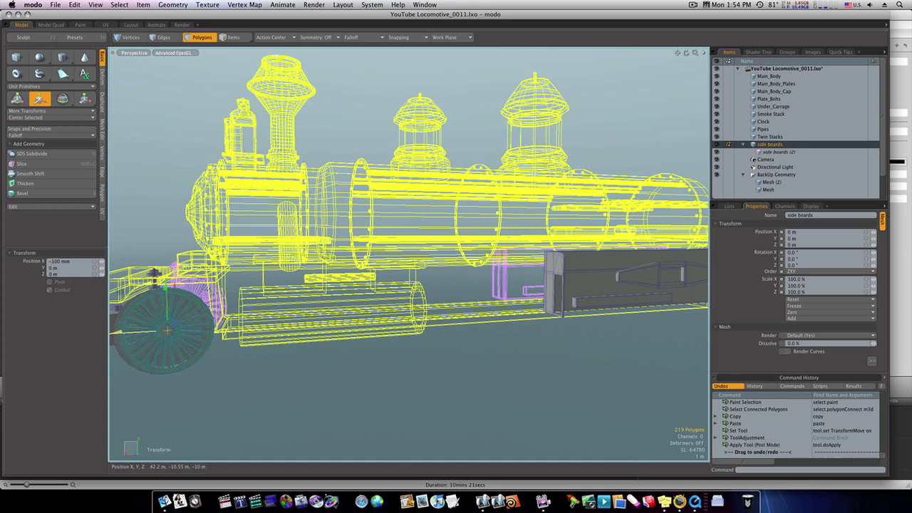
{"action": "left_click_drag", "start_coordinate": [168, 329], "coordinate": [480, 312]}
{"action": "left_click_drag", "start_coordinate": [479, 312], "coordinate": [425, 316], "text": "alt"}
- Scale the copied wheel uniformly to about 147% and raise it by about 2.55 m
{"action": "key", "text": "r"}
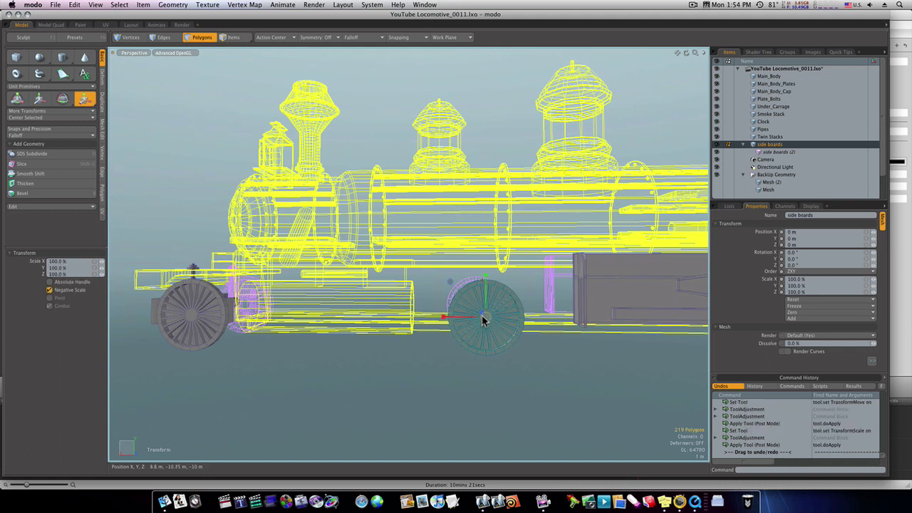
{"action": "left_click_drag", "start_coordinate": [487, 317], "coordinate": [500, 317]}
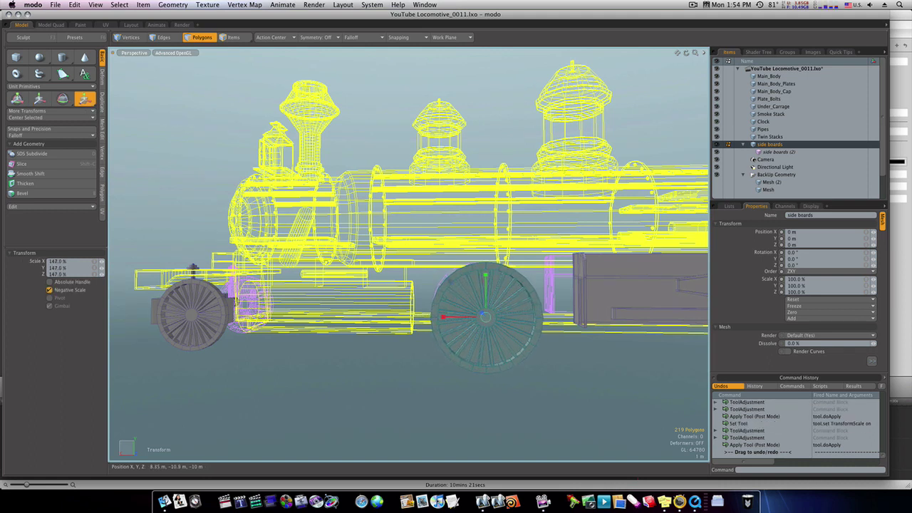
{"action": "key", "text": "w"}
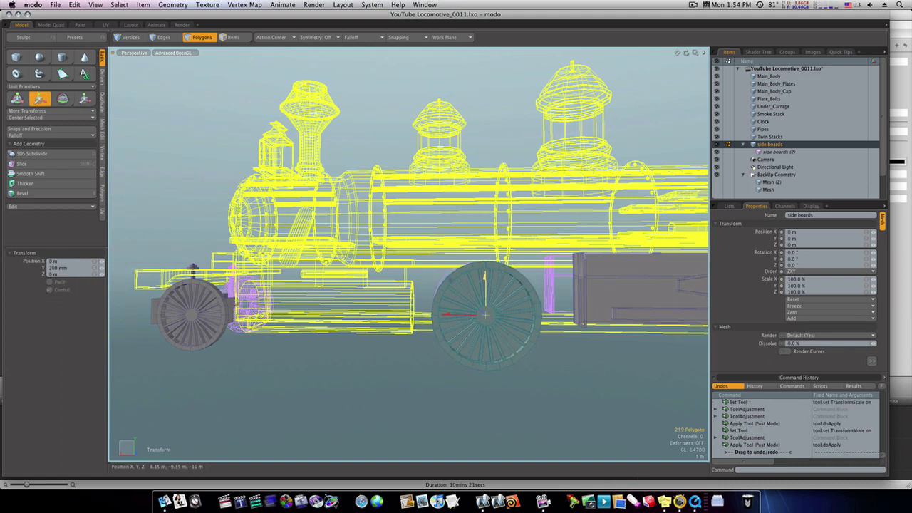
{"action": "left_click_drag", "start_coordinate": [485, 276], "coordinate": [485, 268]}
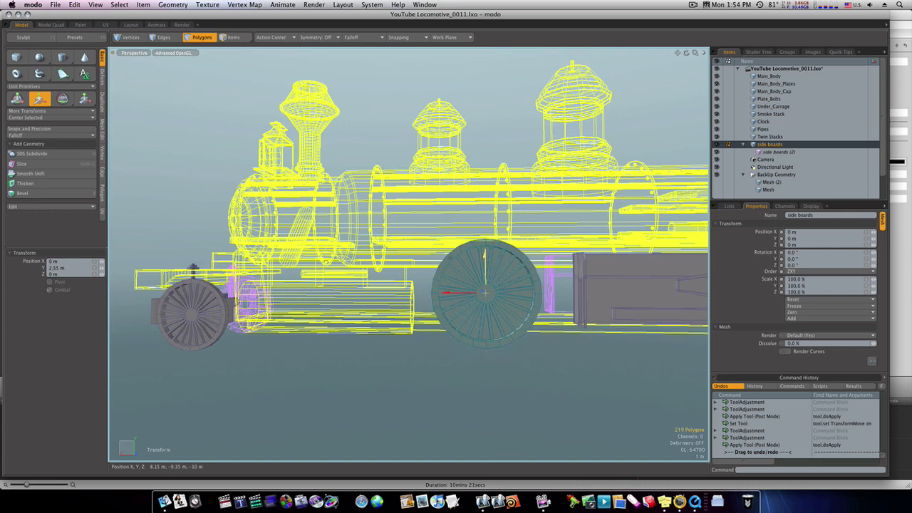
- Reduce the enlarged wheel slightly, lower it by about 700 mm, and deselect it
{"action": "left_click_drag", "start_coordinate": [507, 296], "coordinate": [520, 347], "text": "alt"}
{"action": "key", "text": "r"}
{"action": "key", "text": "w"}
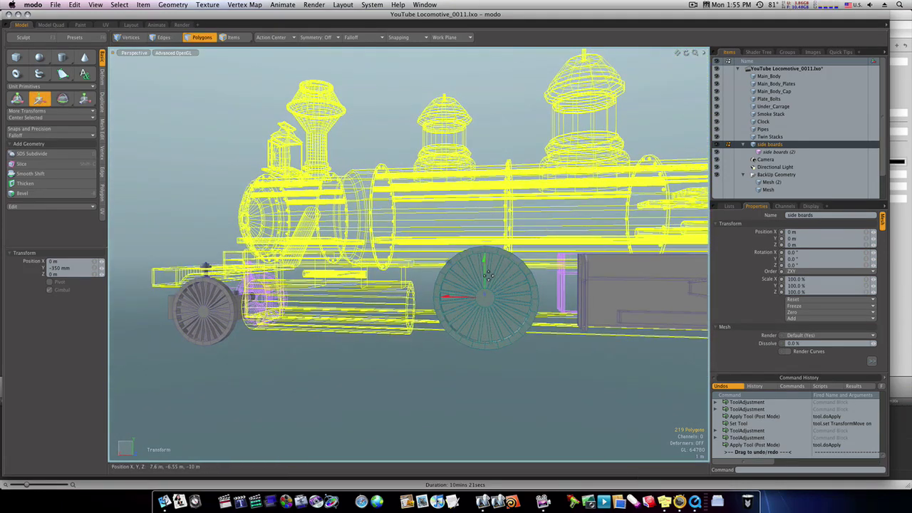
{"action": "left_click_drag", "start_coordinate": [484, 260], "coordinate": [484, 263]}
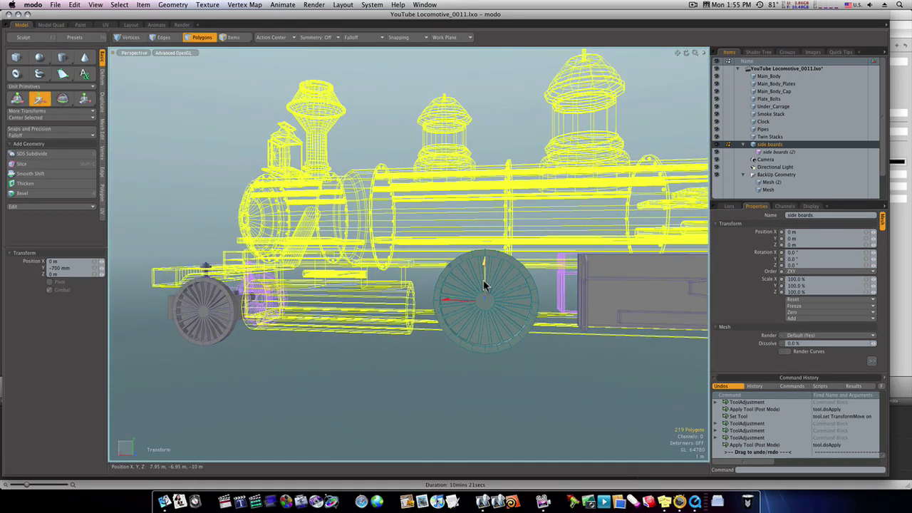
{"action": "key", "text": "space"}
{"action": "left_click", "coordinate": [455, 368]}
{"action": "left_click_drag", "start_coordinate": [454, 368], "coordinate": [461, 368], "text": "alt"}
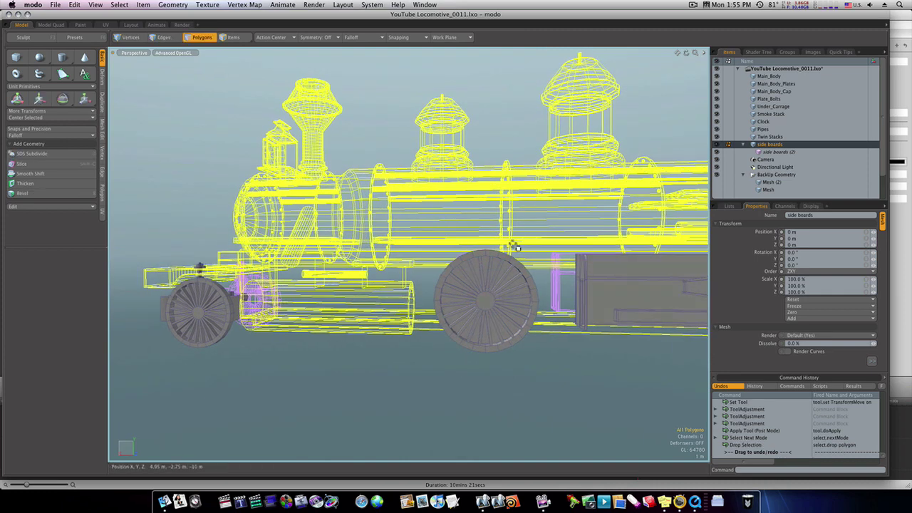
- Delete the solid disc polygon that fills the gaps between the large wheel's spokes
{"action": "left_click", "coordinate": [497, 267]}
{"action": "key", "text": "Delete"}
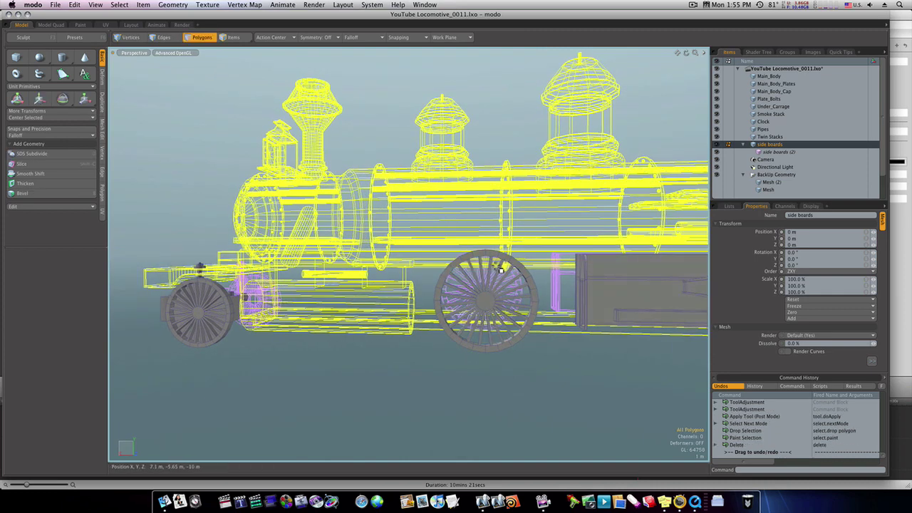
{"action": "left_click_drag", "start_coordinate": [505, 266], "coordinate": [495, 314], "text": "alt"}
- Select the large wheel's spokes and rim, move the wheel slightly back toward the side boards, and deselect it
{"action": "double_click", "coordinate": [485, 306]}
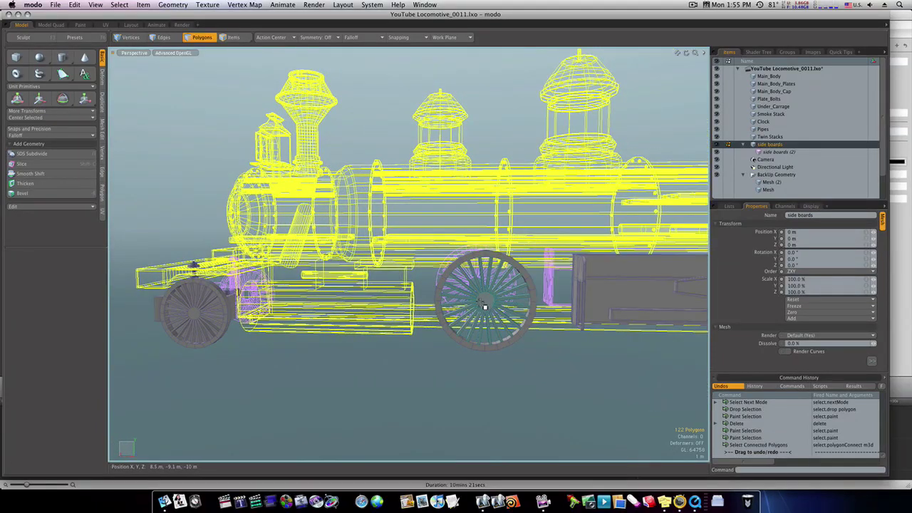
{"action": "key", "text": "w"}
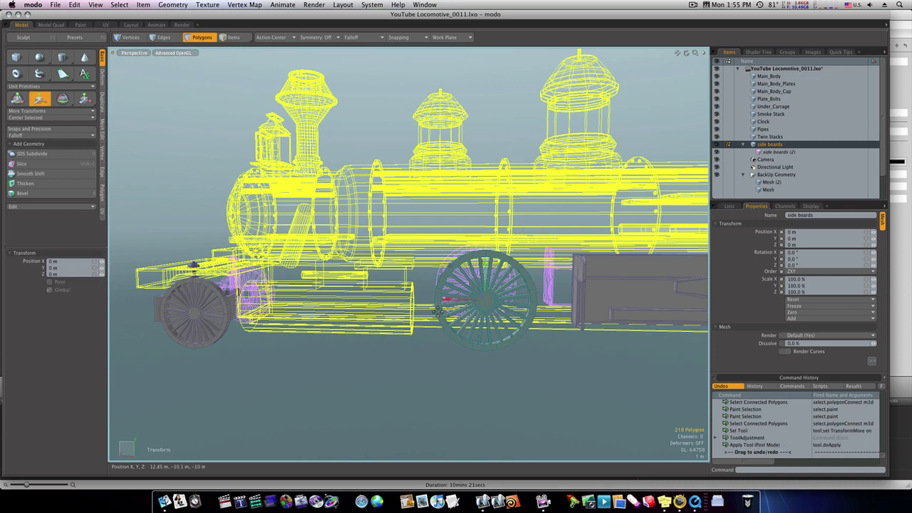
{"action": "left_click_drag", "start_coordinate": [445, 360], "coordinate": [456, 368]}
{"action": "key", "text": "space"}
{"action": "left_click", "coordinate": [455, 368]}
- Select all locomotive mesh layers from Main_Body through side boards (2) and switch to polygon selection mode
{"action": "scroll", "coordinate": [485, 369], "scroll_direction": "down", "scroll_amount": 2}
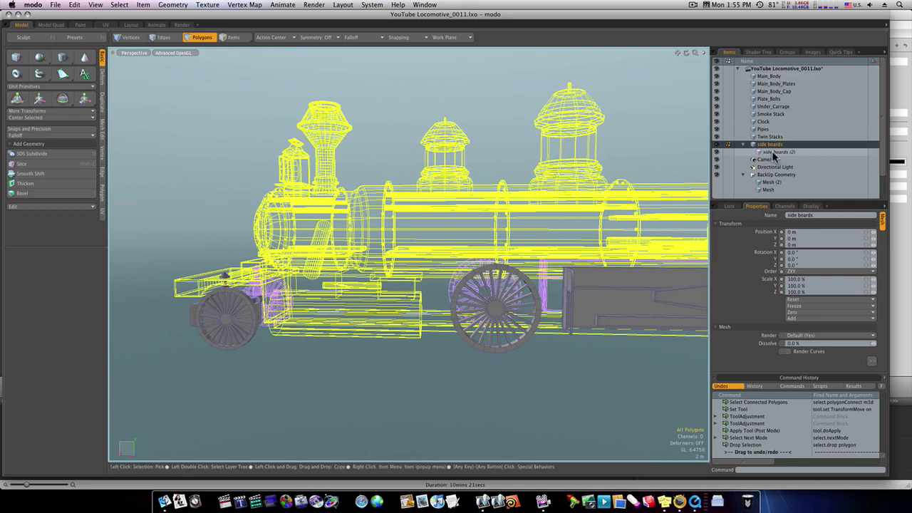
{"action": "left_click_drag", "start_coordinate": [774, 152], "coordinate": [769, 76]}
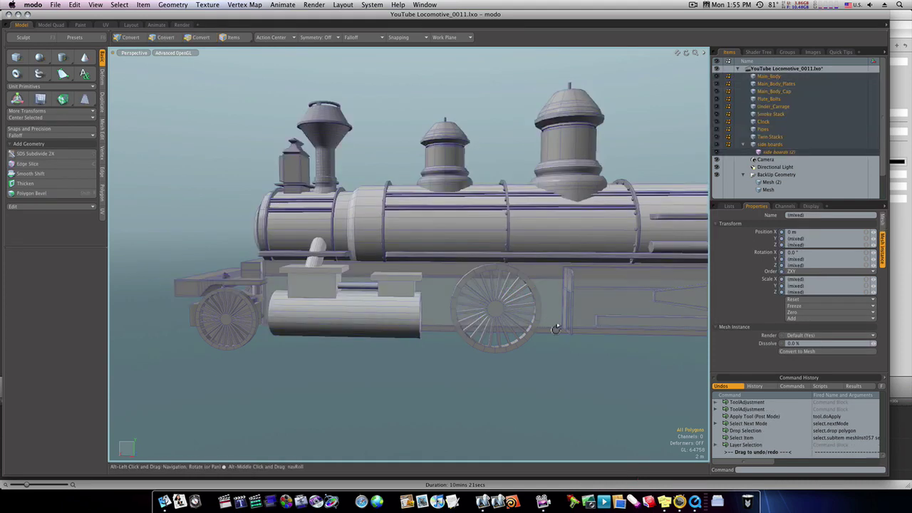
{"action": "scroll", "coordinate": [556, 329], "scroll_direction": "down", "scroll_amount": 3}
{"action": "left_click_drag", "start_coordinate": [536, 335], "coordinate": [594, 330], "text": "alt"}
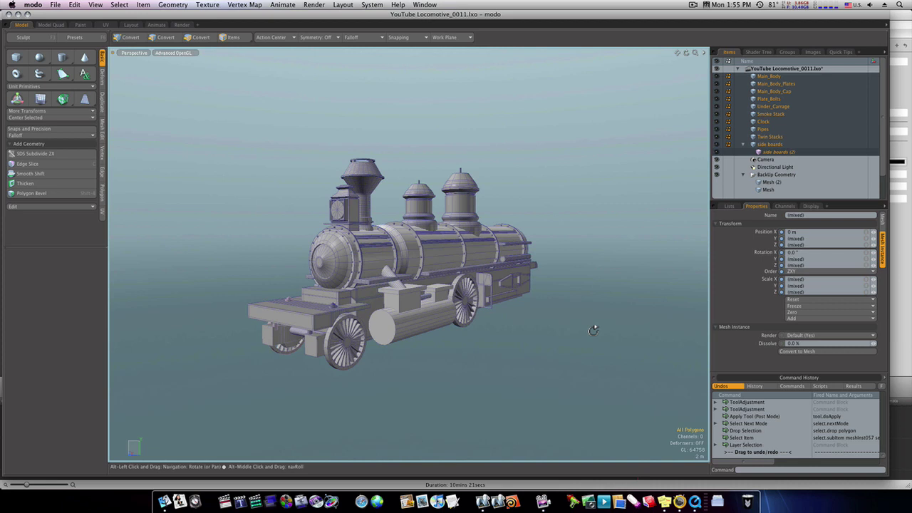
{"action": "key", "text": "3"}
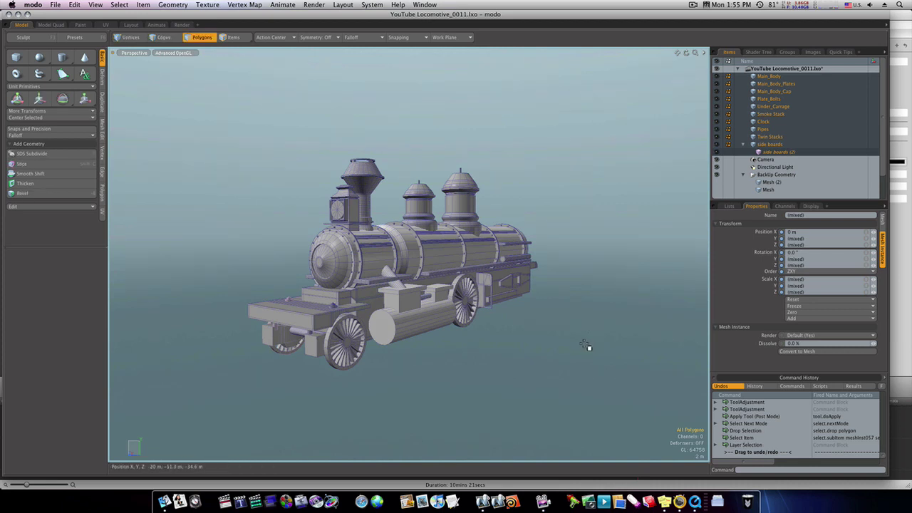